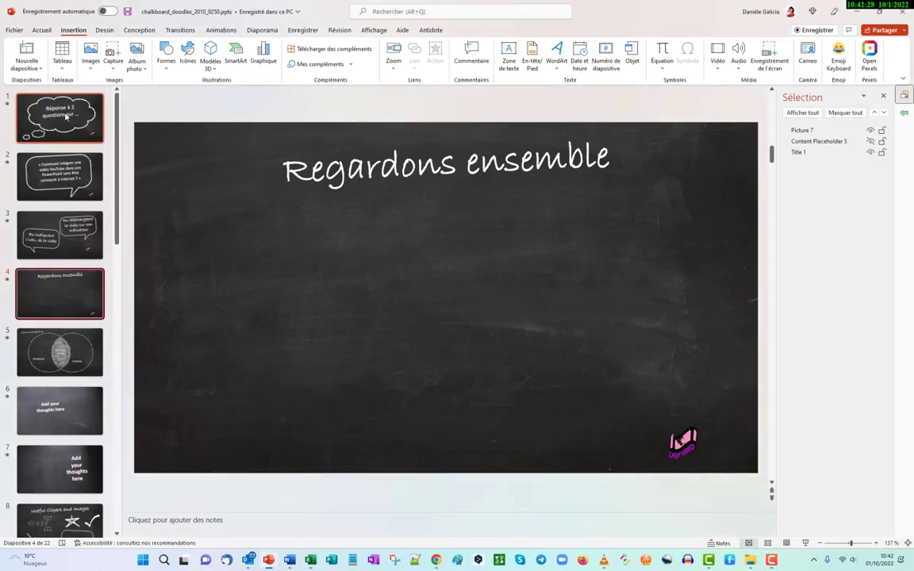
# Page through slides 1 and 2, ending on slide 3 with its two speech bubbles
pyautogui.click(66, 117)
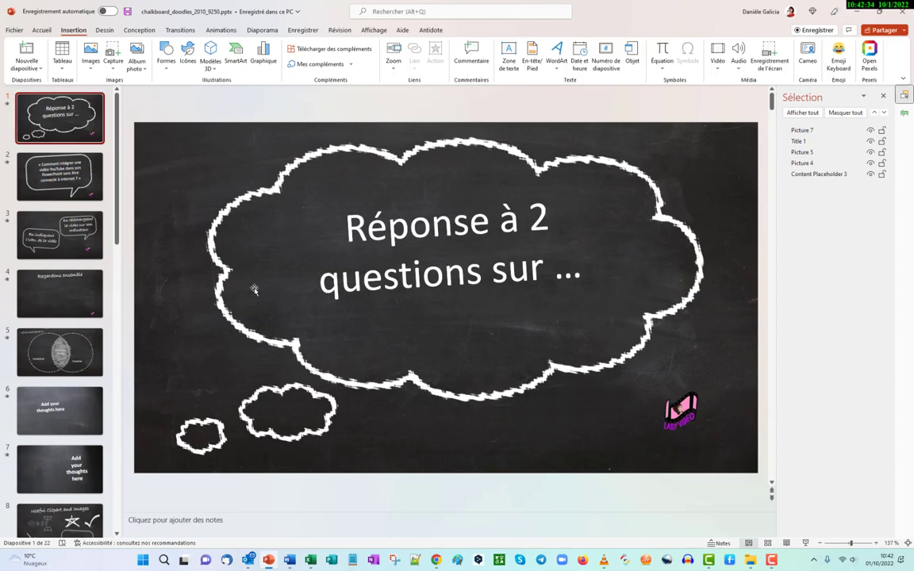
pyautogui.click(57, 185)
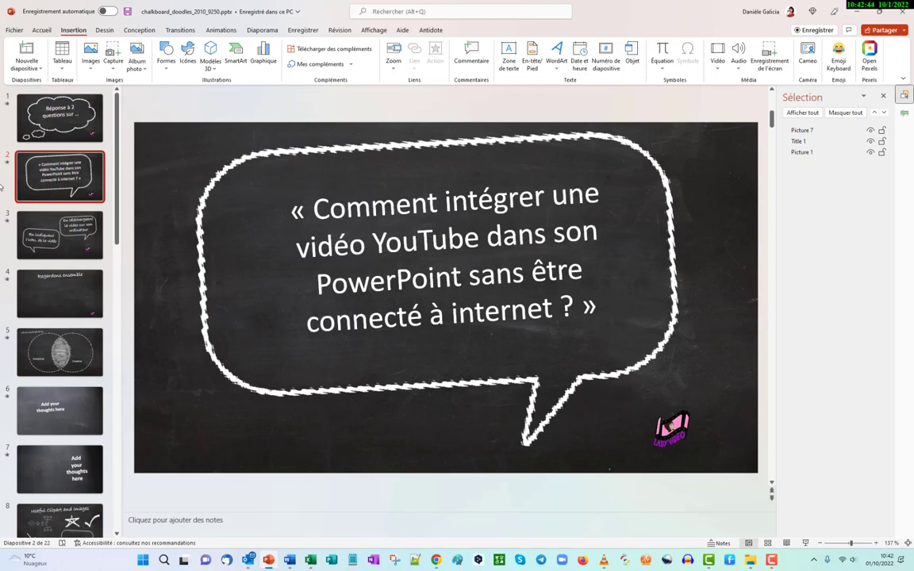
pyautogui.click(63, 216)
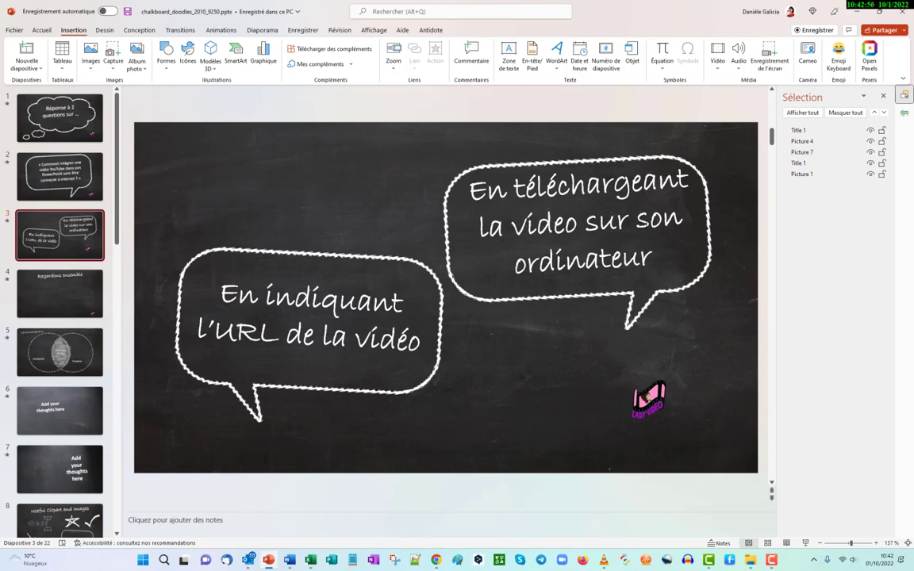
# Replace 'sur' with 'depuis' in slide 3's right bubble, then show slide 4, 'Regardons ensemble'
pyautogui.doubleClick(607, 223)
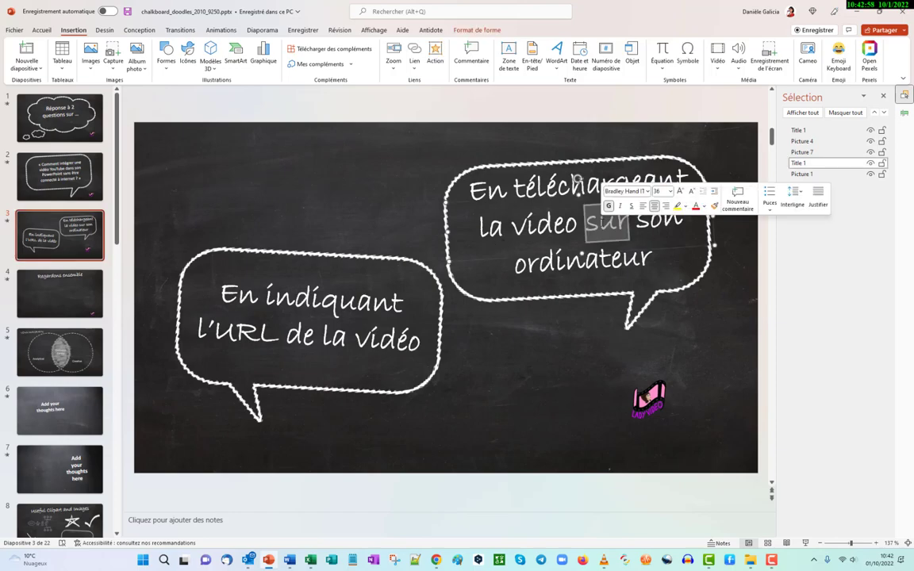
pyautogui.write('dep')
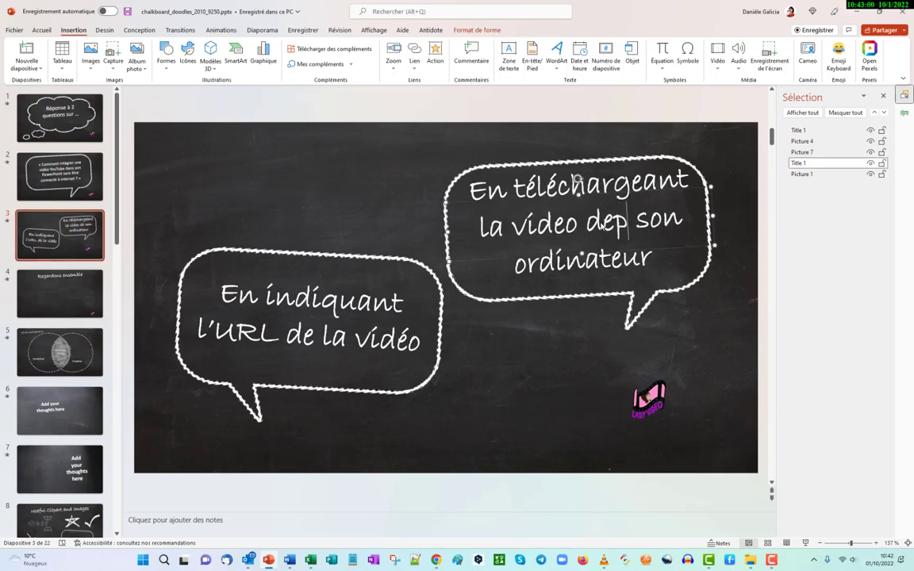
pyautogui.write('uis')
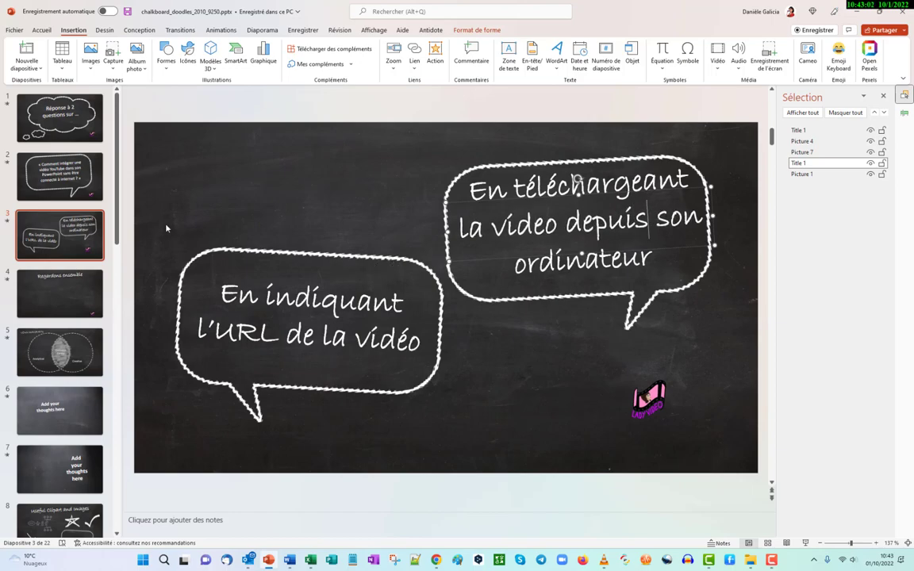
pyautogui.click(67, 294)
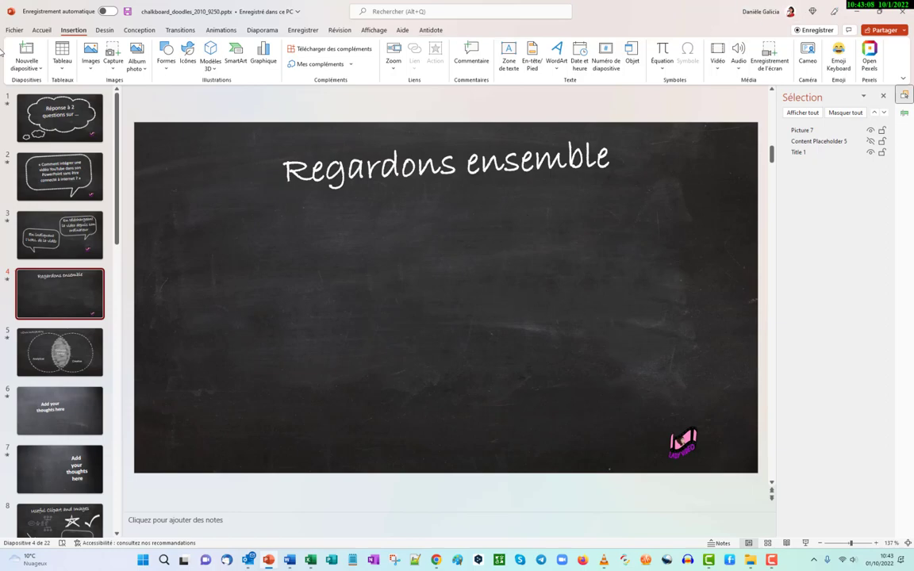
# Insert the beach mp4 from Videos > Chaîne outils marketing > blague du coiffeur pour les vacances onto slide 4
pyautogui.click(717, 68)
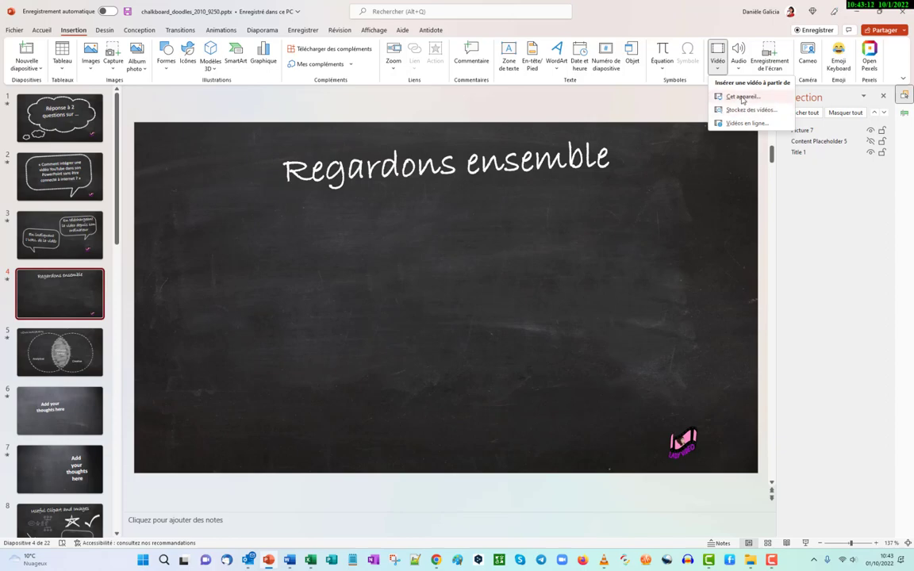
pyautogui.click(741, 98)
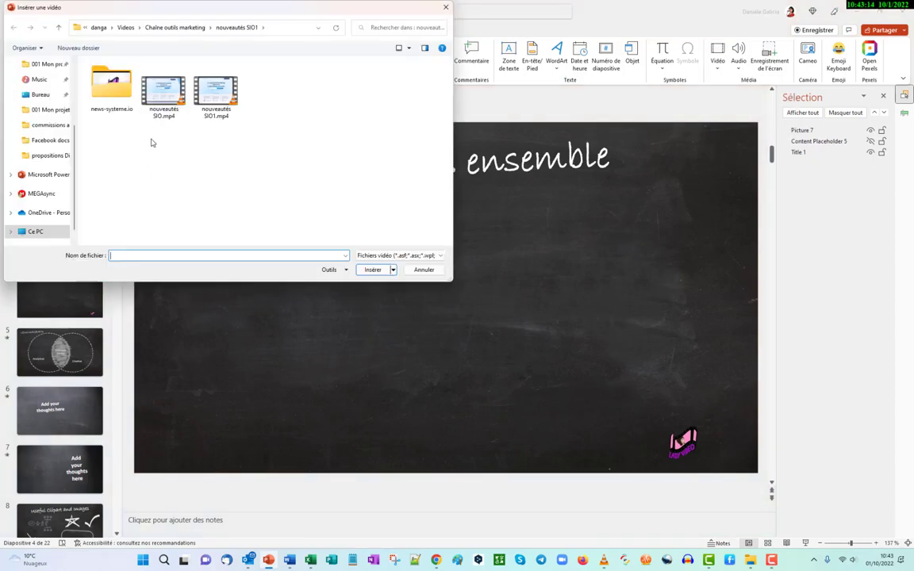
pyautogui.click(125, 27)
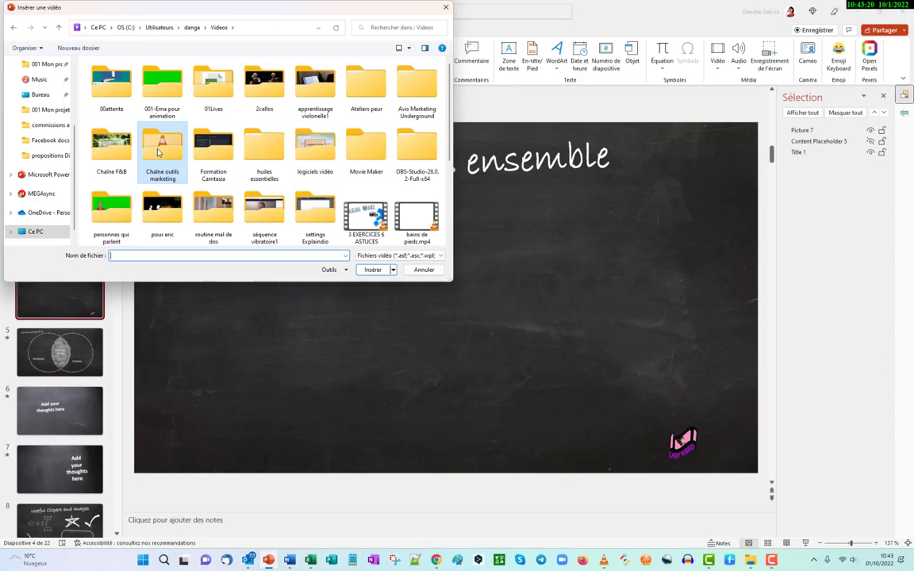
pyautogui.doubleClick(158, 153)
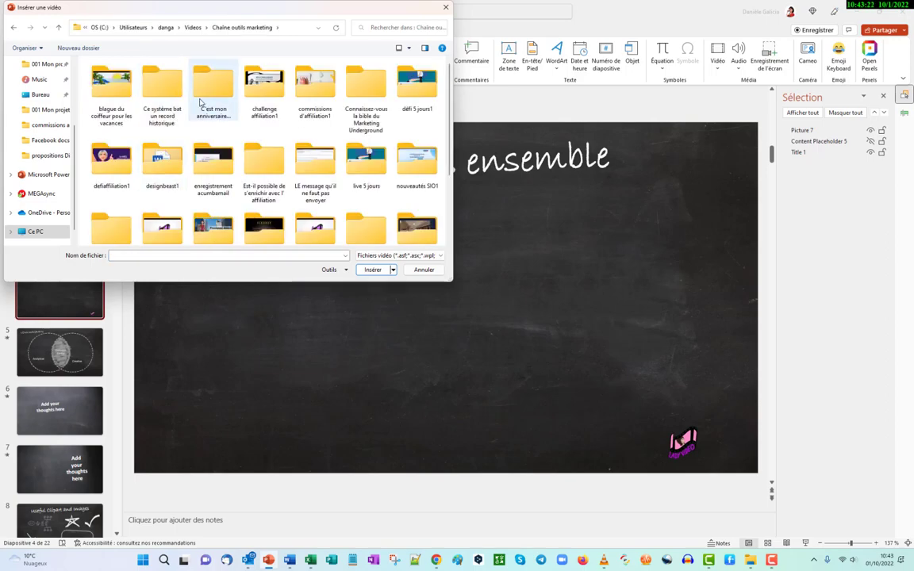
pyautogui.click(204, 96)
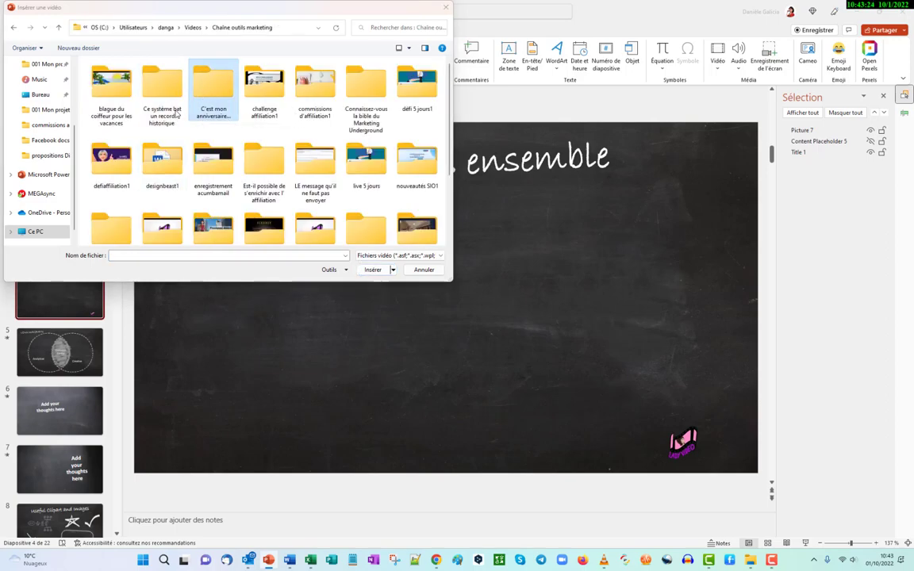
pyautogui.press('Return')
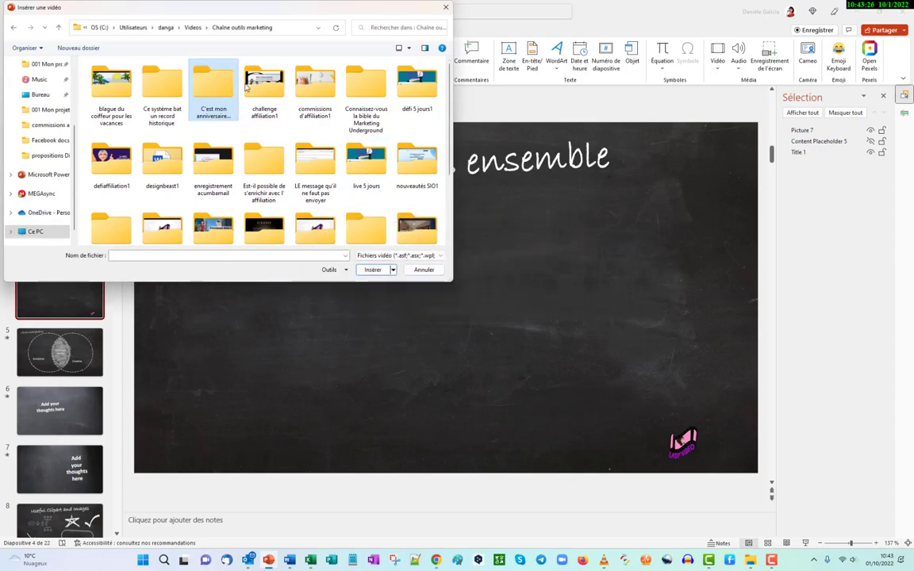
pyautogui.doubleClick(112, 90)
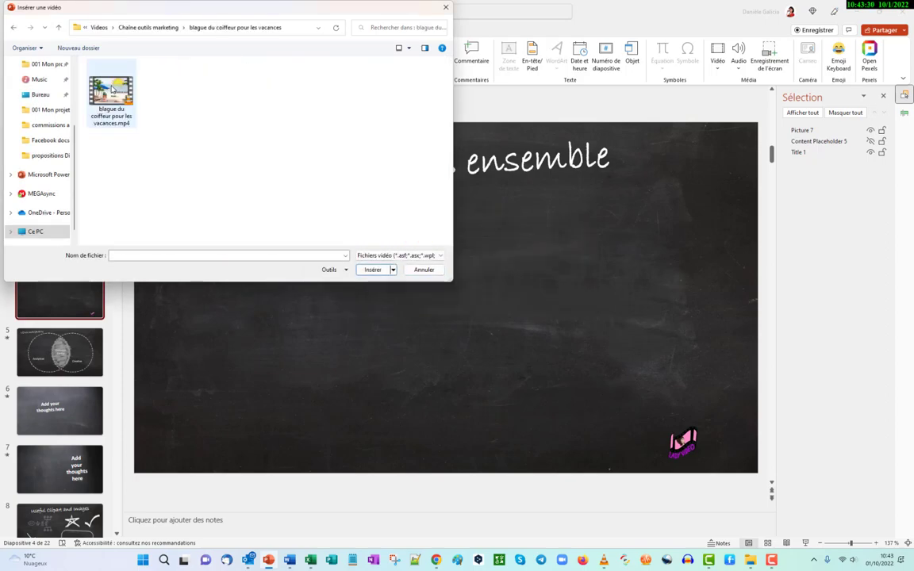
pyautogui.click(112, 103)
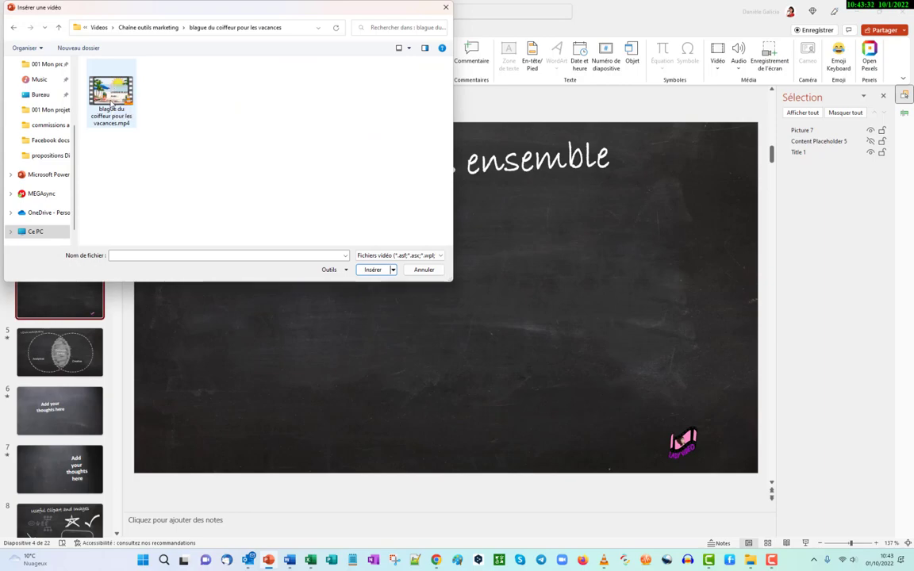
pyautogui.click(373, 270)
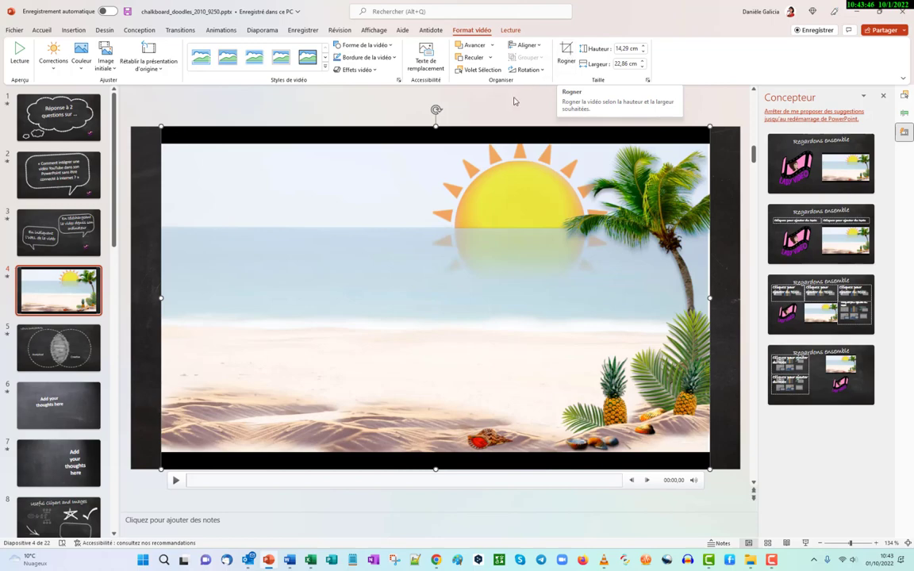
# Crop the video's black top and bottom bands, shrink it to 9,53 × 17,15 cm, and place it under the title
pyautogui.click(567, 53)
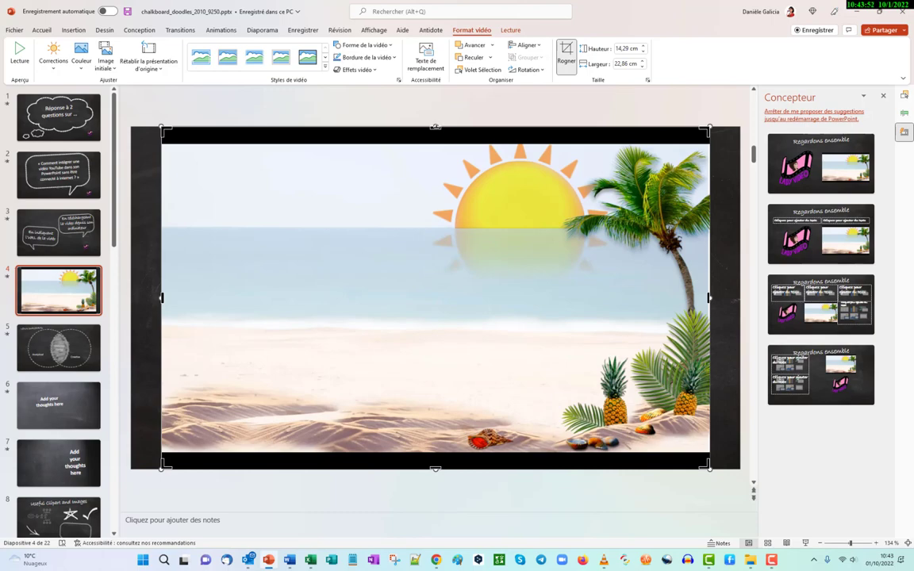
pyautogui.moveTo(435, 125); pyautogui.dragTo(435, 146)
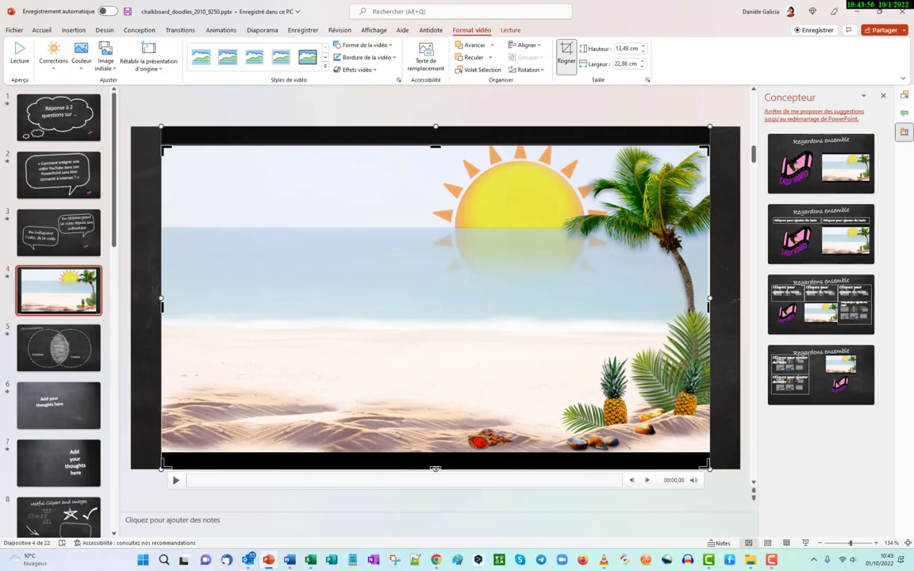
pyautogui.moveTo(434, 469); pyautogui.dragTo(436, 450)
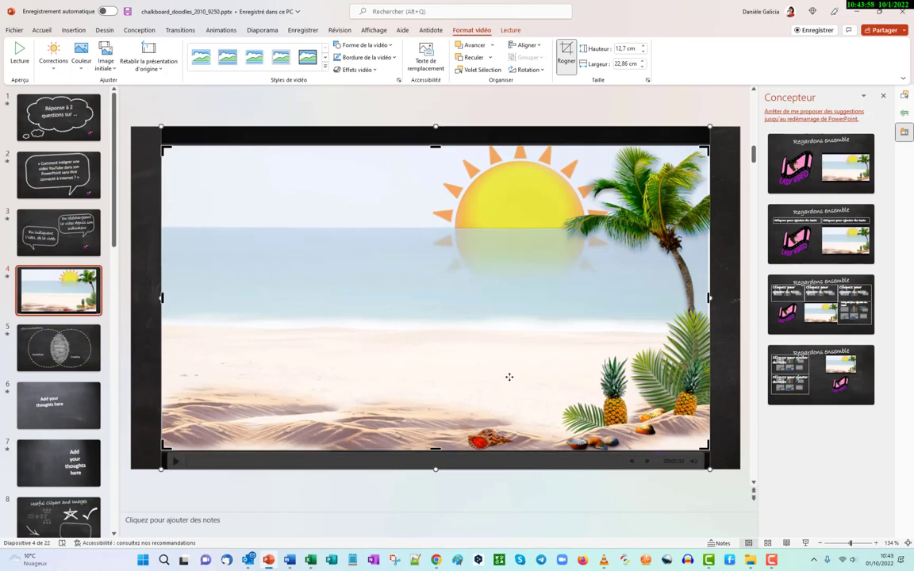
pyautogui.click(566, 50)
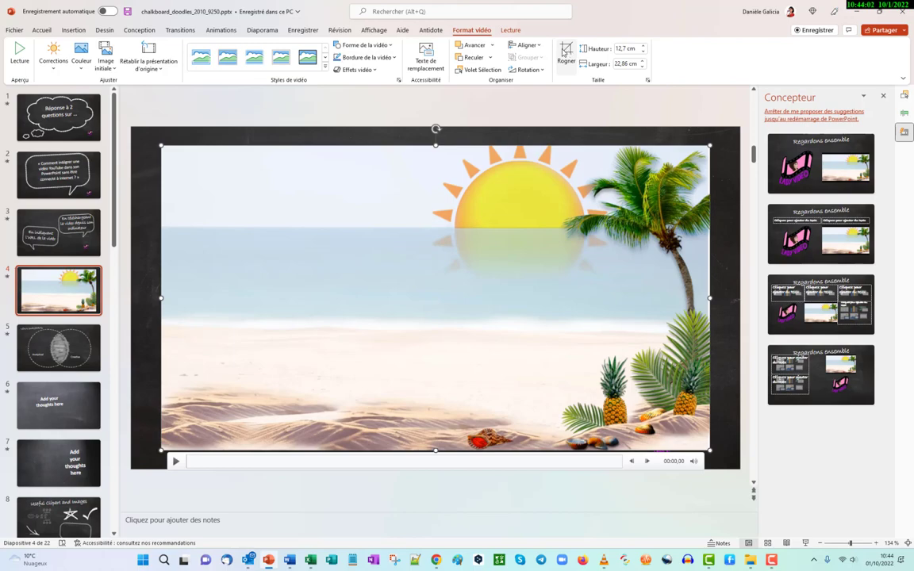
pyautogui.moveTo(709, 145); pyautogui.dragTo(569, 254)
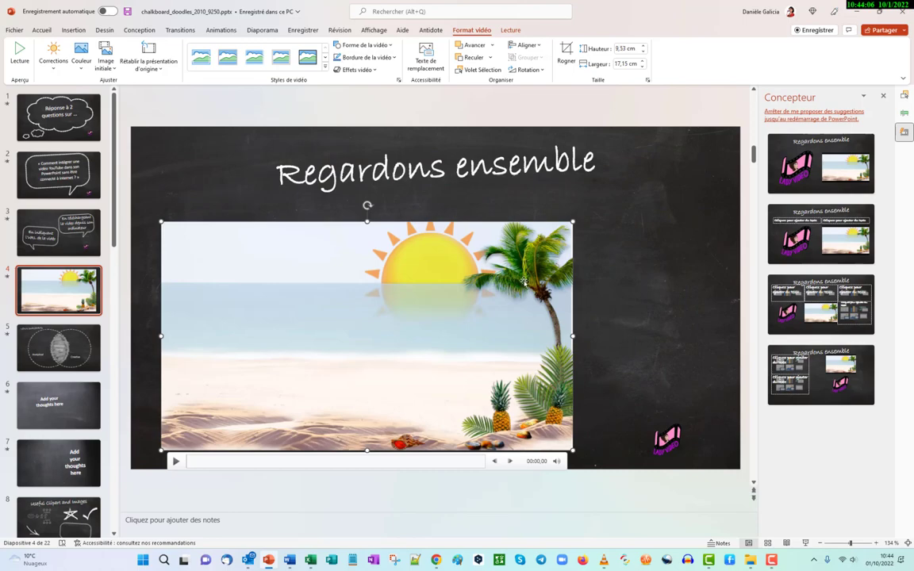
pyautogui.moveTo(512, 293); pyautogui.dragTo(522, 274)
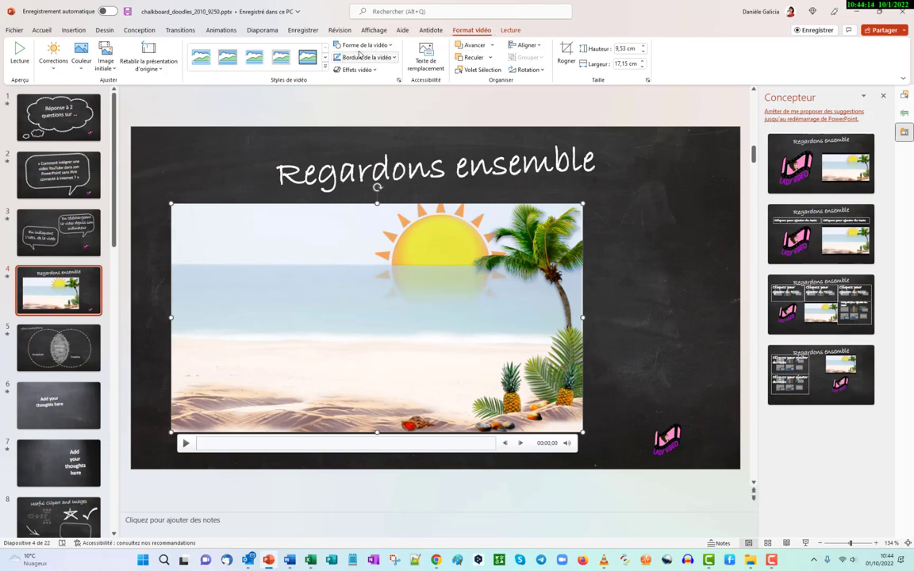
# Apply the Réfléchi en relief style from the Styles de vidéo gallery to the slide 4 video
pyautogui.click(325, 70)
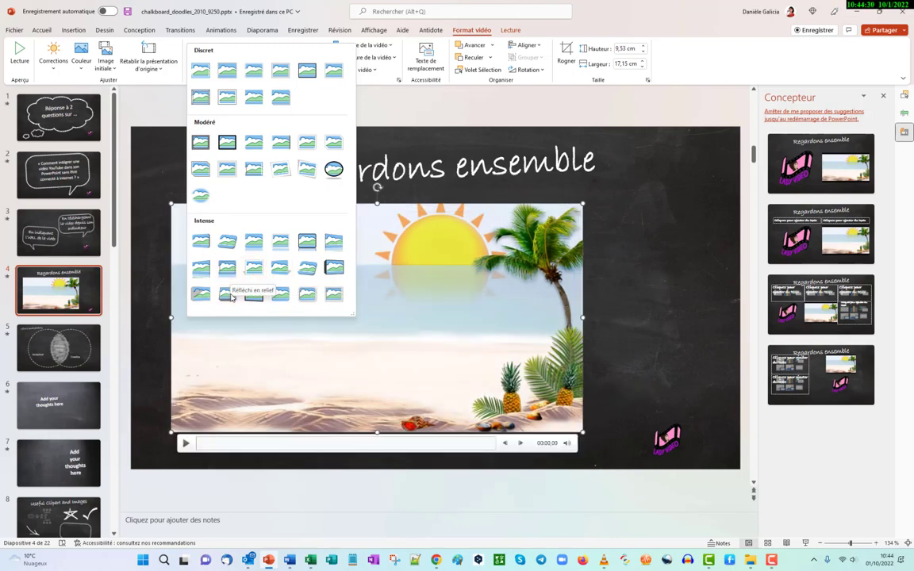
pyautogui.click(231, 297)
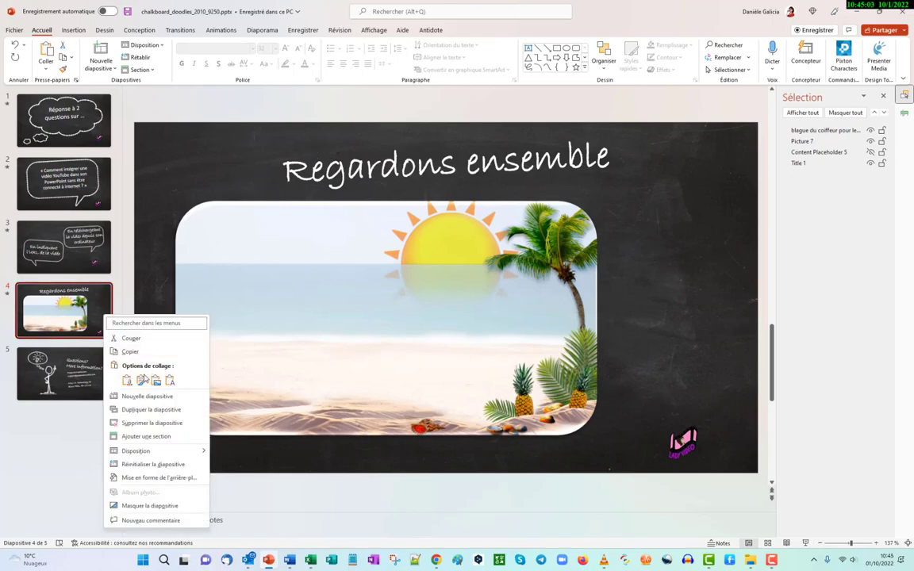
pyautogui.click(150, 409)
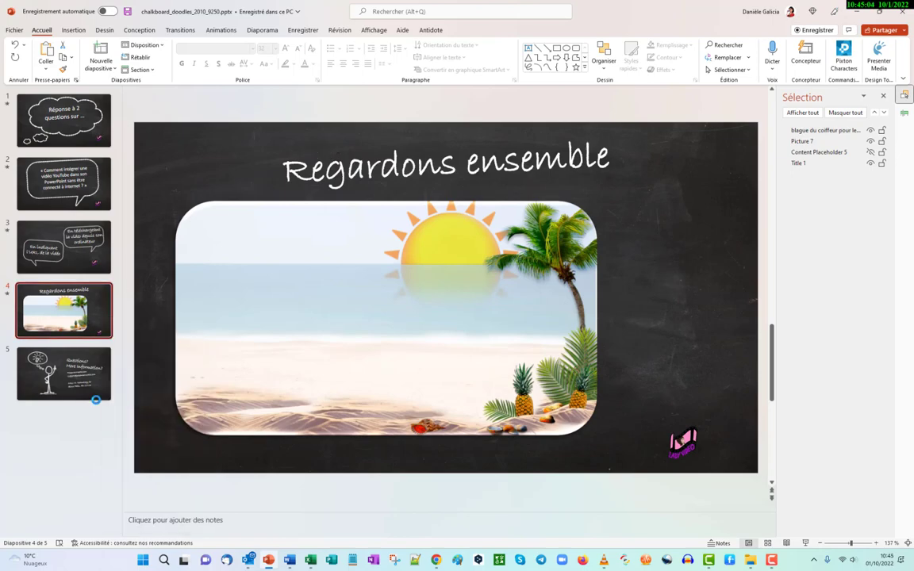
pyautogui.click(76, 317)
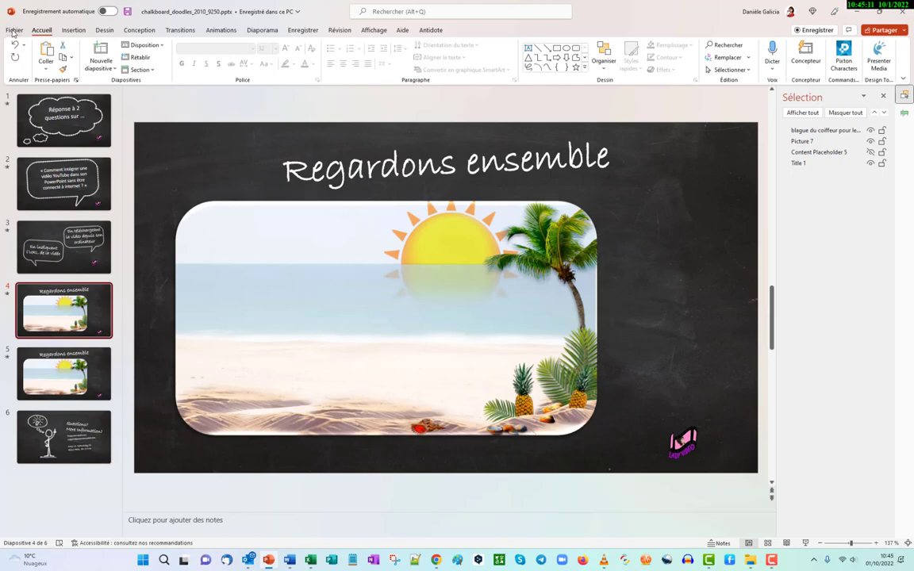
# Use Enregistrer sous to save the deck on the Bureau under the new name premier essai.pptx
pyautogui.click(14, 30)
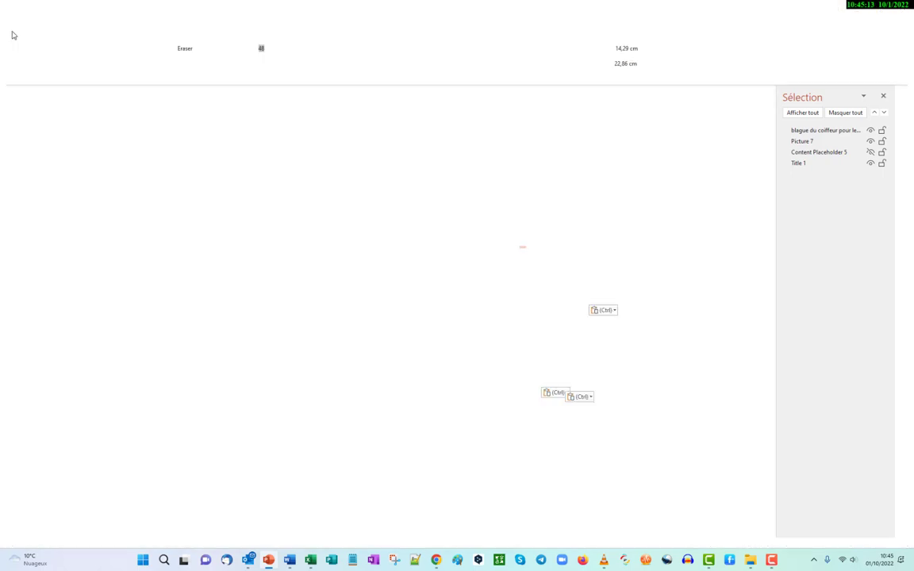
pyautogui.click(40, 156)
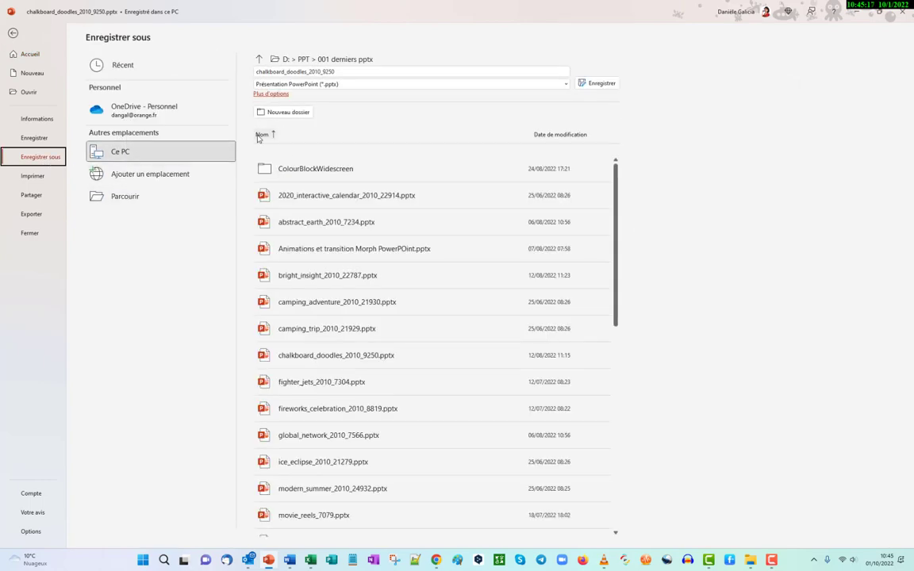
pyautogui.click(131, 197)
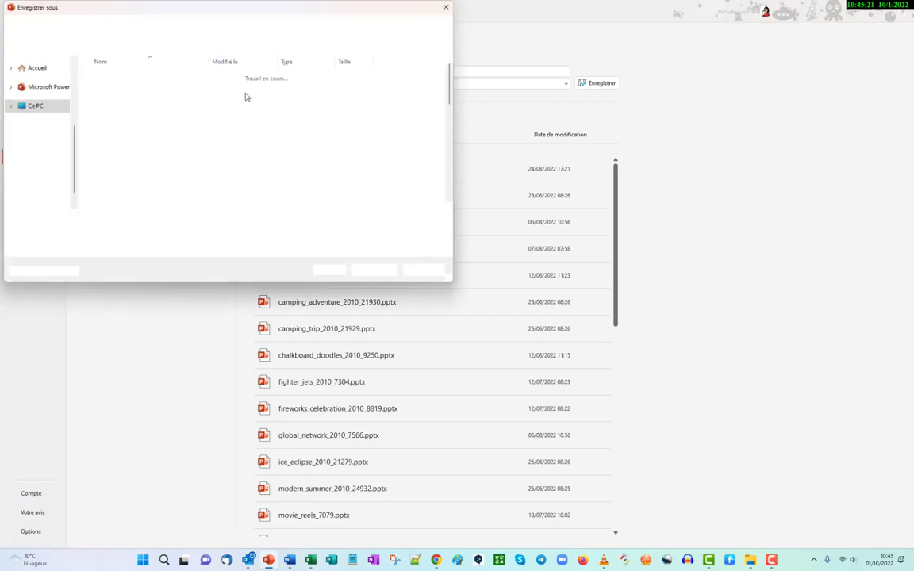
pyautogui.click(37, 64)
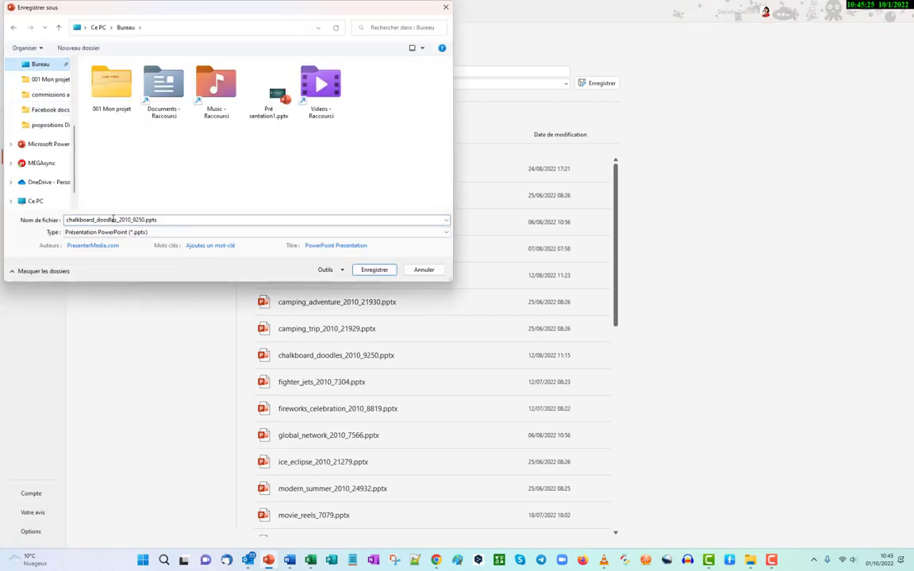
pyautogui.doubleClick(67, 220)
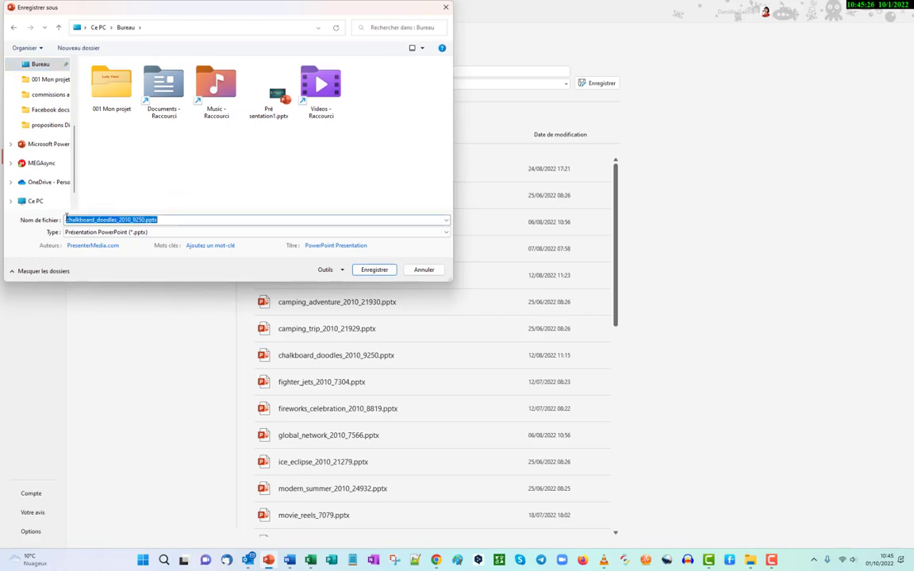
pyautogui.click(146, 219)
pyautogui.moveTo(145, 220); pyautogui.dragTo(59, 217)
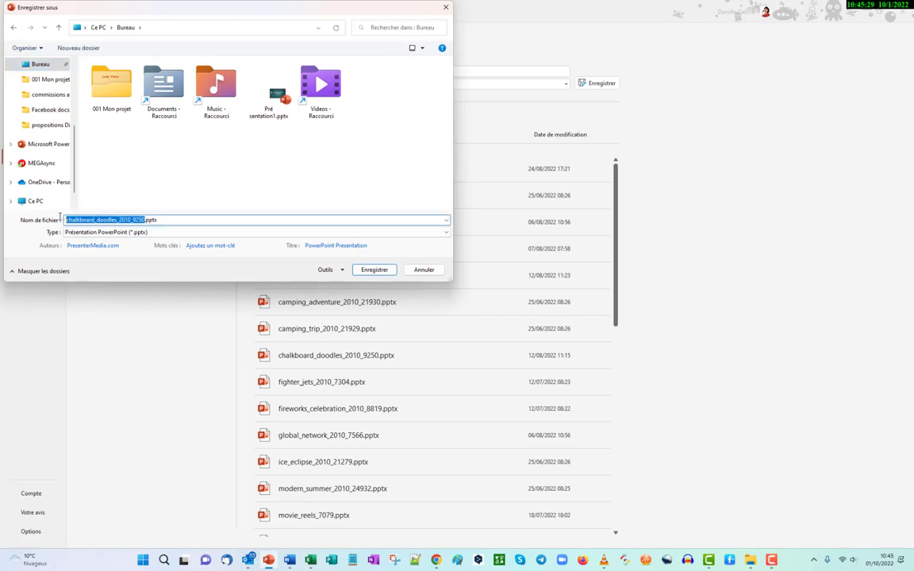
pyautogui.write('pr')
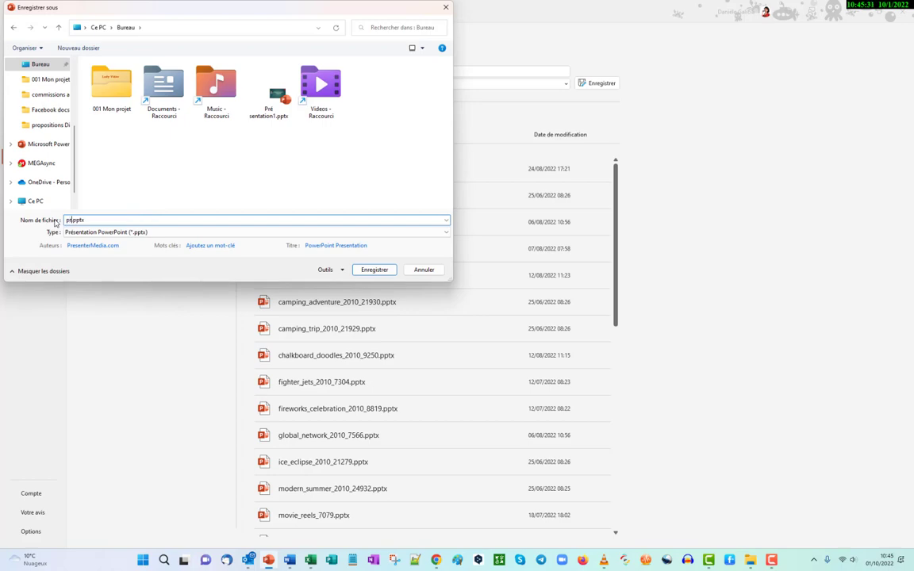
pyautogui.write('emier')
pyautogui.write(' essai')
pyautogui.click(372, 270)
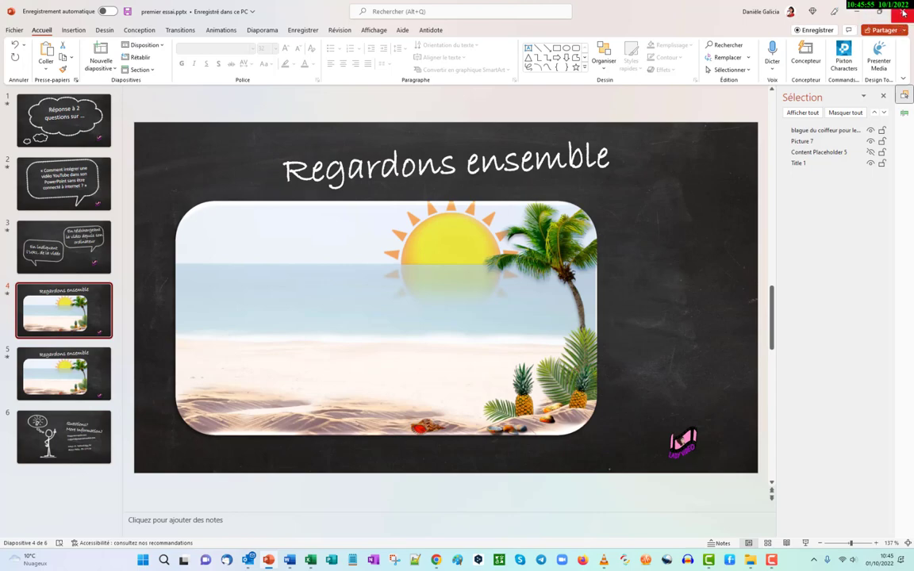
# Close PowerPoint, confirm premier essai.pptx is on the Desktop in File Explorer, then return to the reopened deck
pyautogui.click(902, 13)
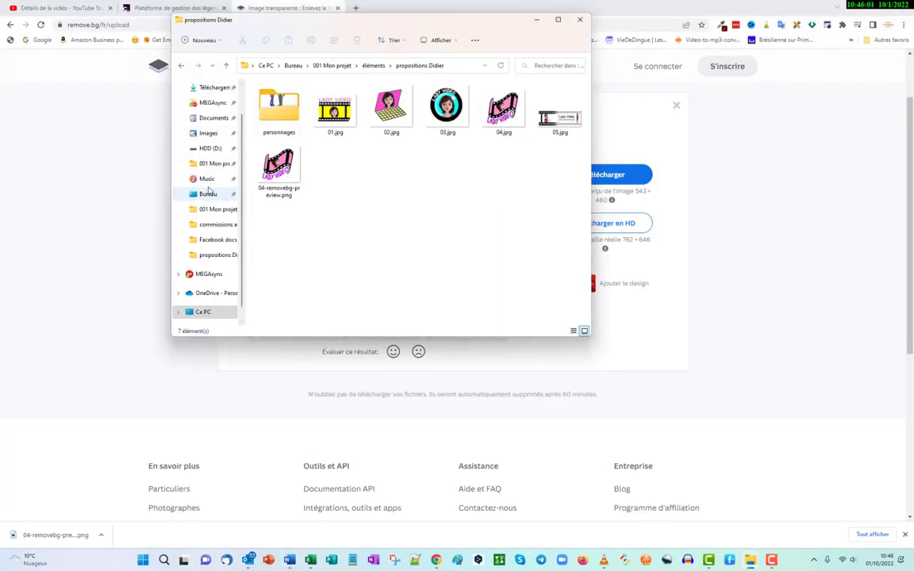
pyautogui.scroll(2, 216, 167)
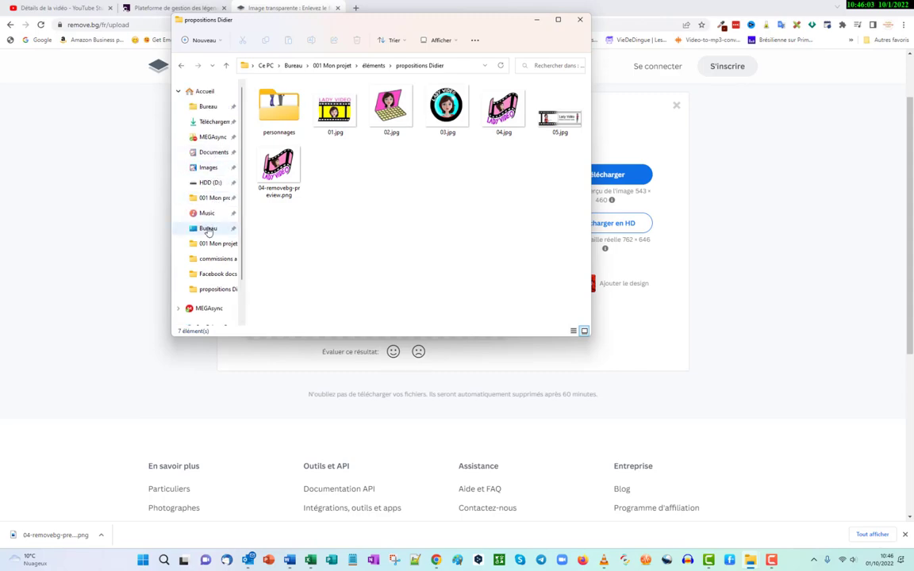
pyautogui.click(208, 229)
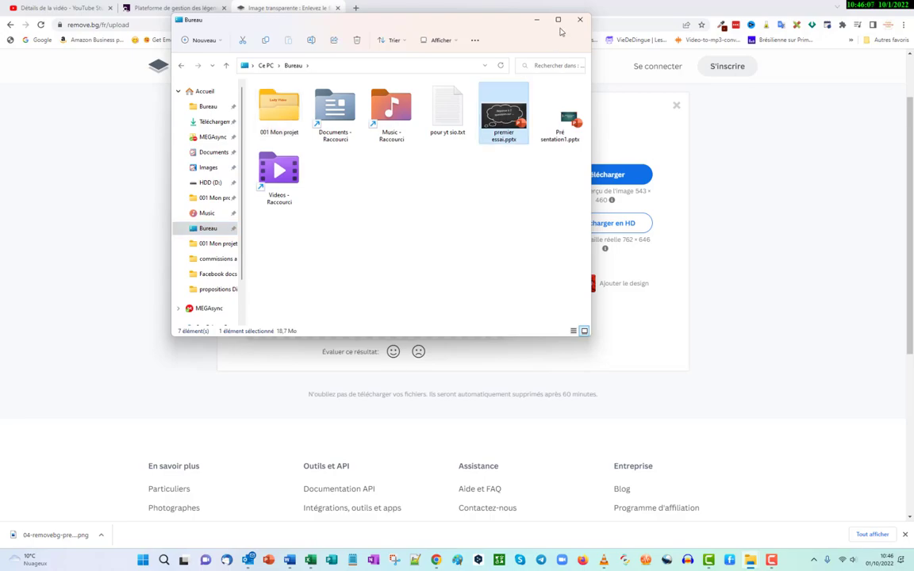
pyautogui.click(536, 19)
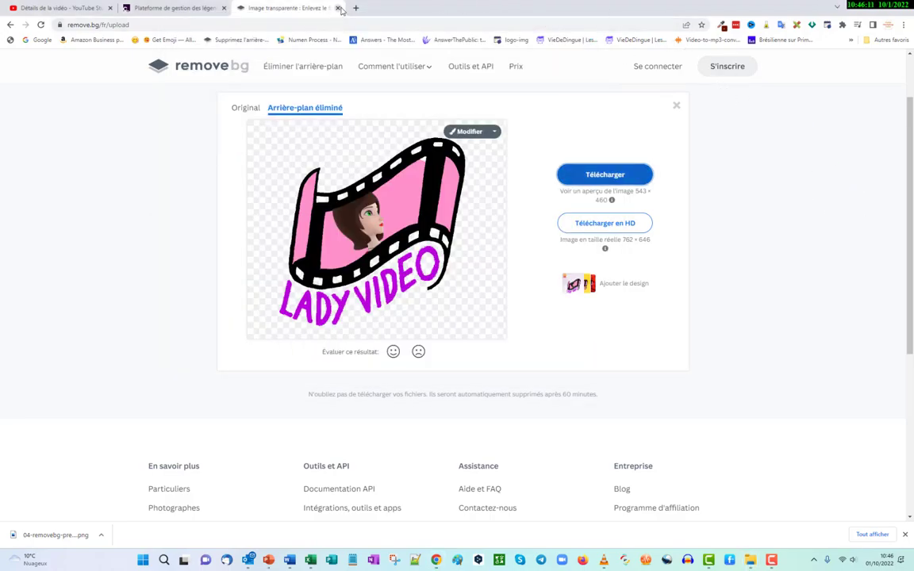
pyautogui.hotkey('alt', 'Tab')
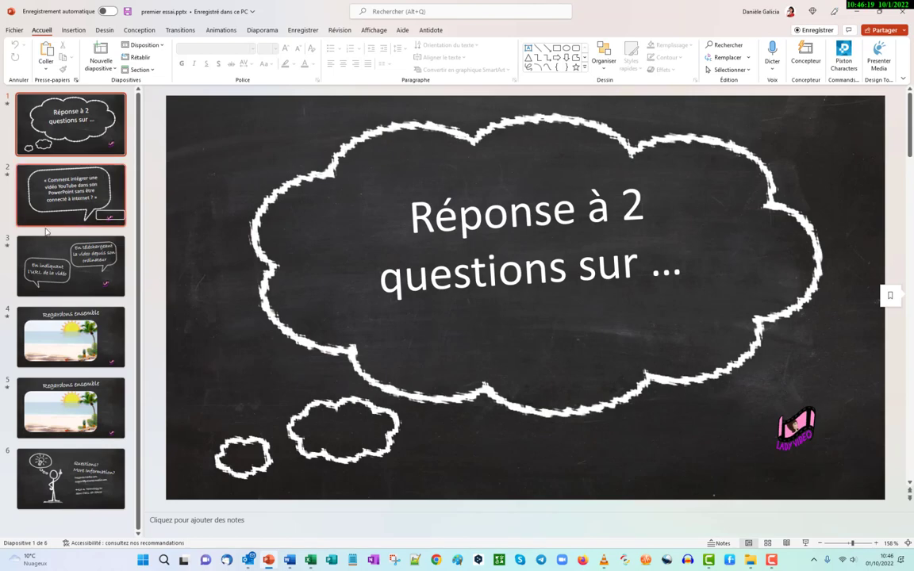
# Play and pause slide 4's beach video to confirm it works, then go to slide 5
pyautogui.click(65, 338)
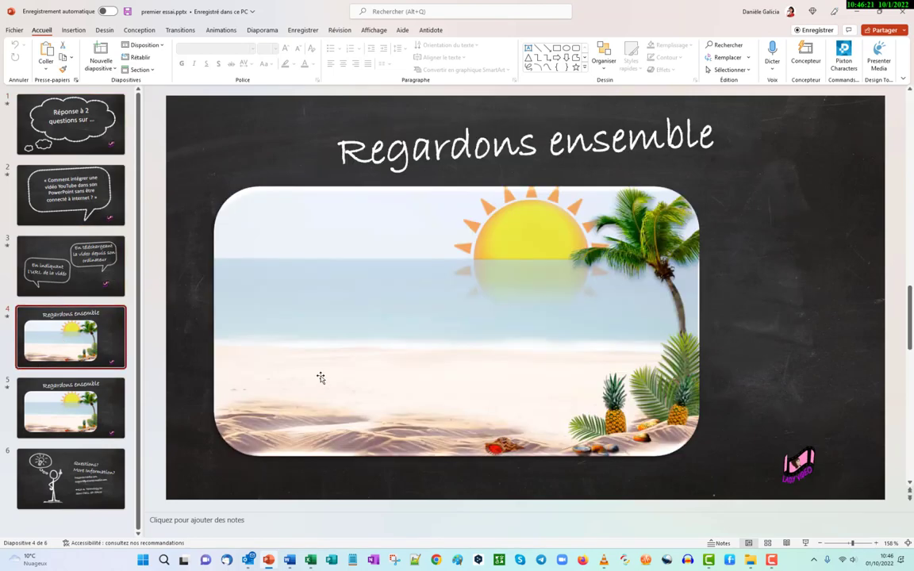
pyautogui.moveTo(457, 357)
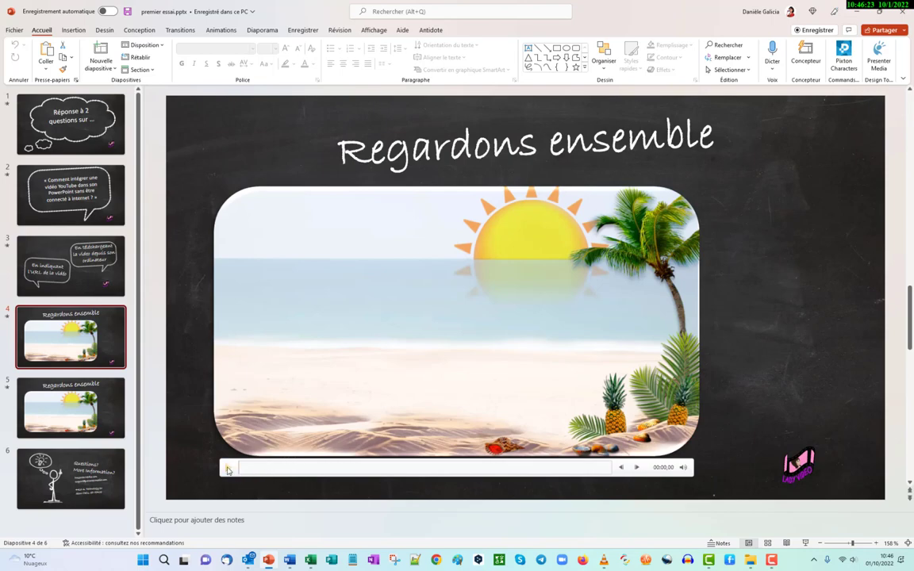
pyautogui.click(228, 467)
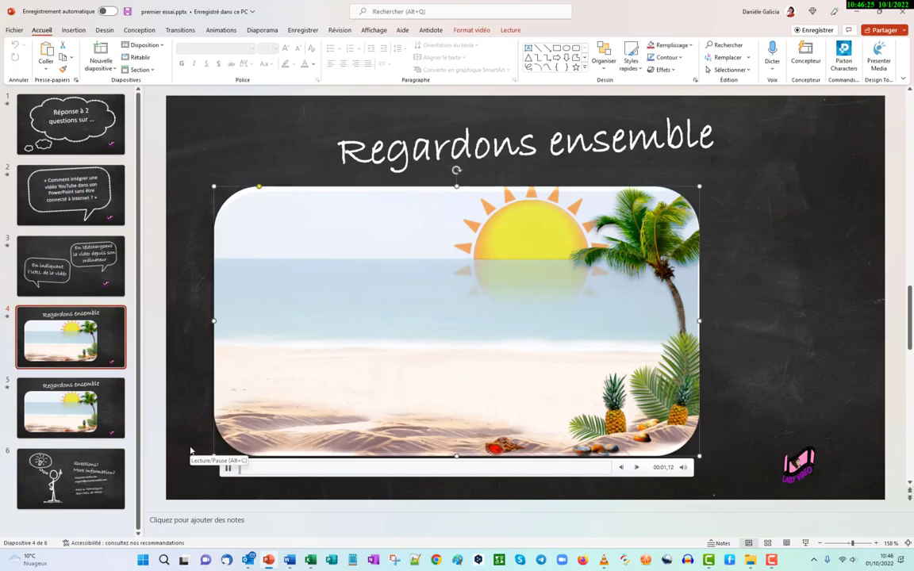
pyautogui.click(229, 468)
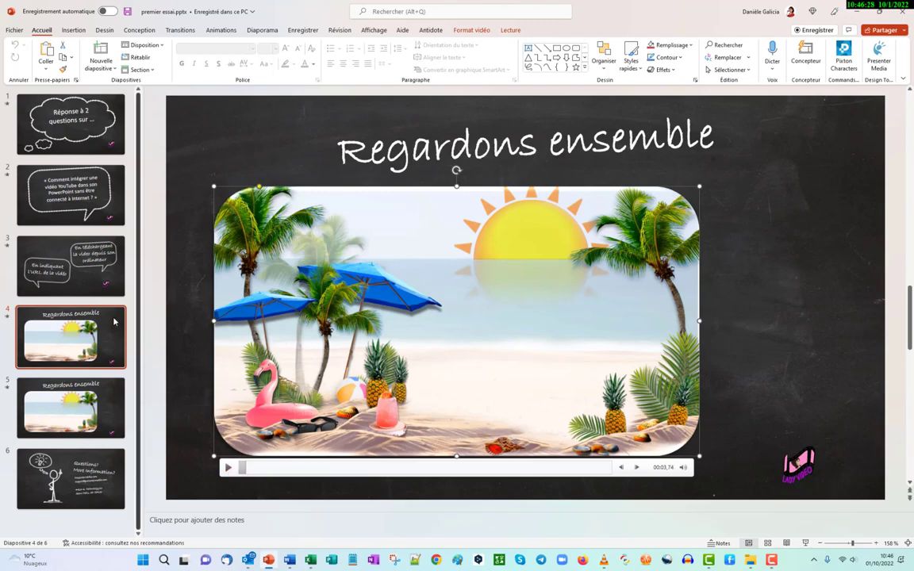
pyautogui.click(77, 410)
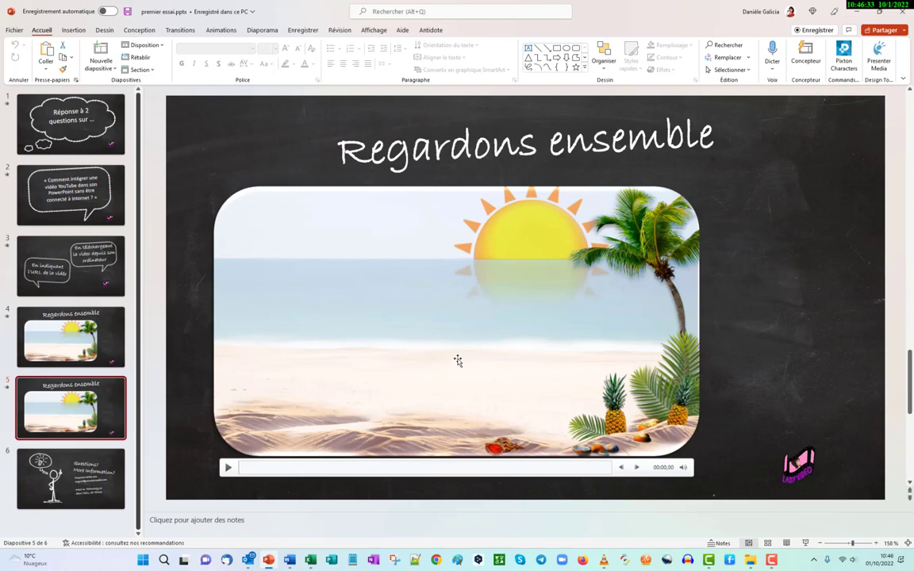
# Delete slide 5's video, open the Vidéos en ligne address dialog, and launch the web browser
pyautogui.click(458, 361)
pyautogui.press('Delete')
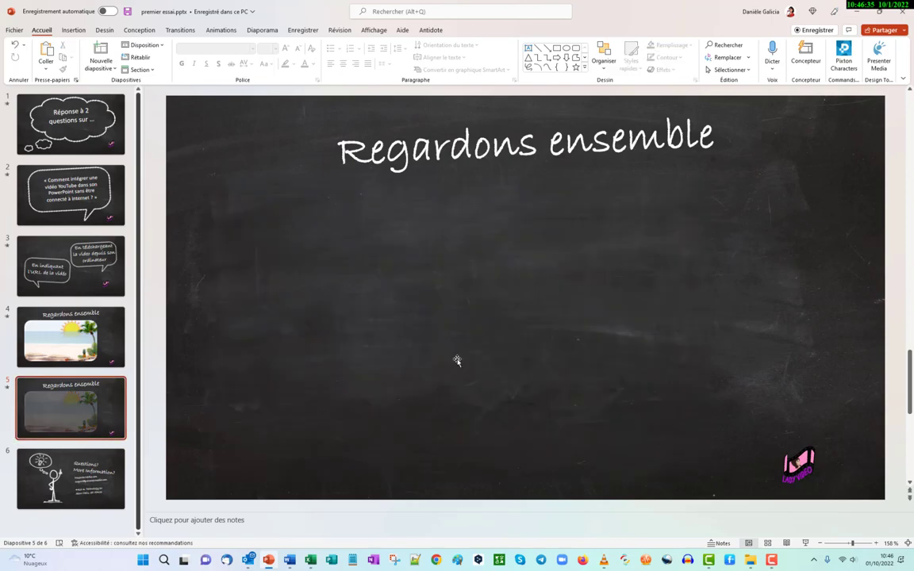
pyautogui.click(73, 29)
pyautogui.click(717, 60)
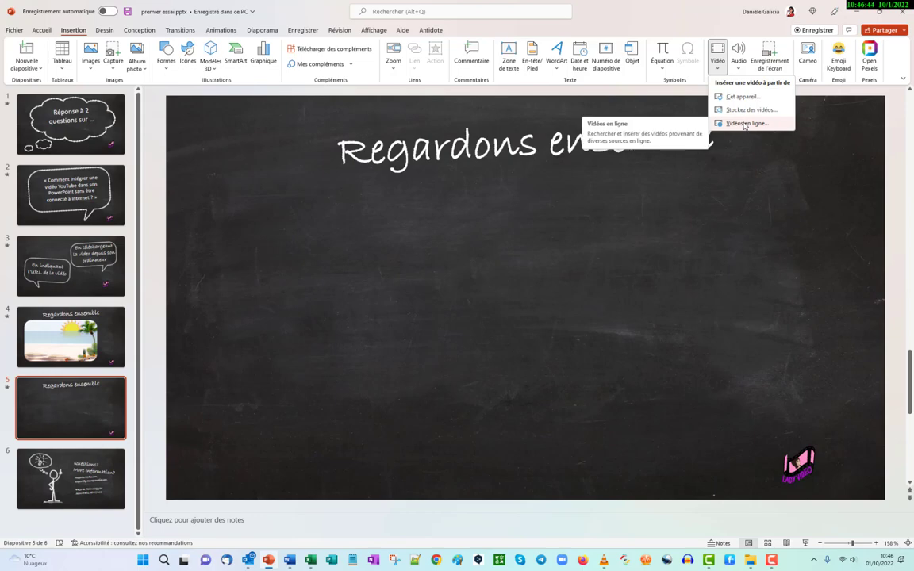
pyautogui.click(744, 124)
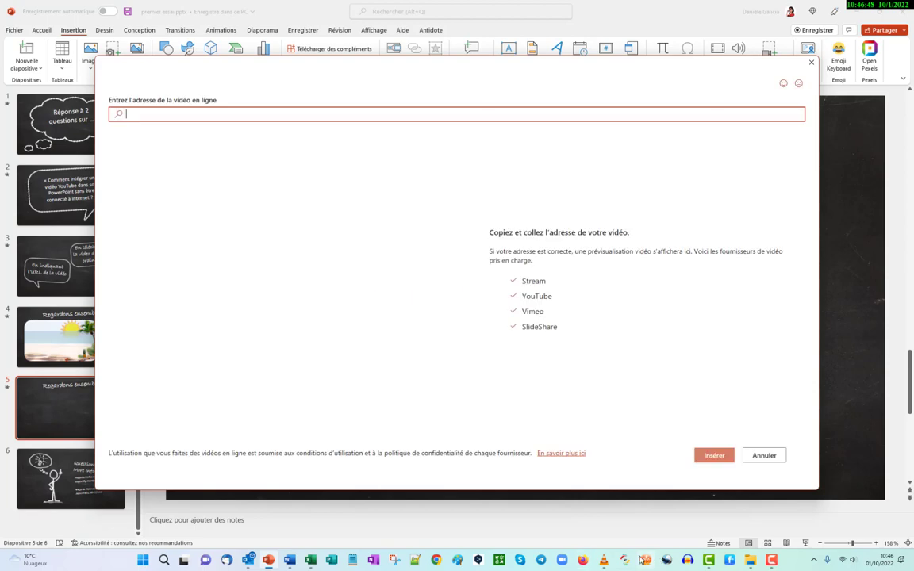
pyautogui.moveTo(602, 560)
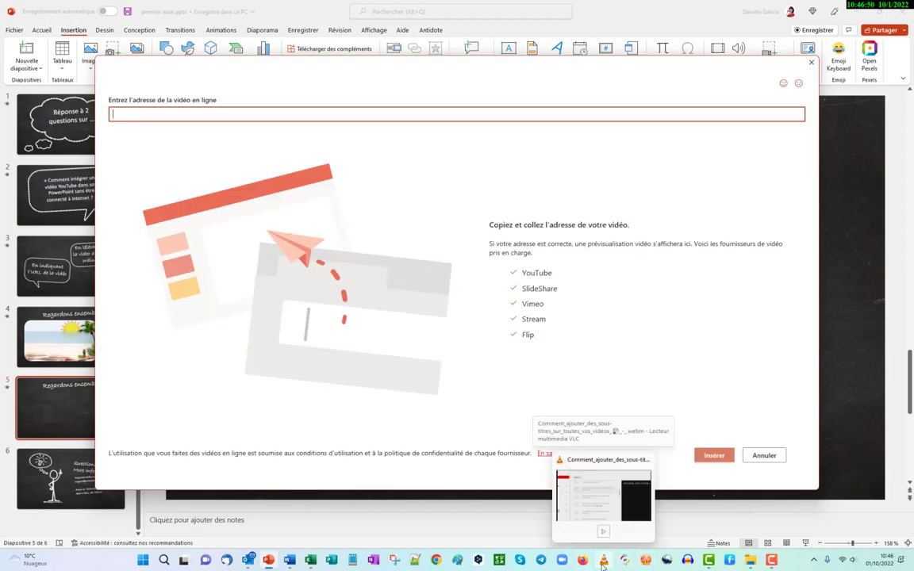
pyautogui.moveTo(435, 560); pyautogui.dragTo(574, 566)
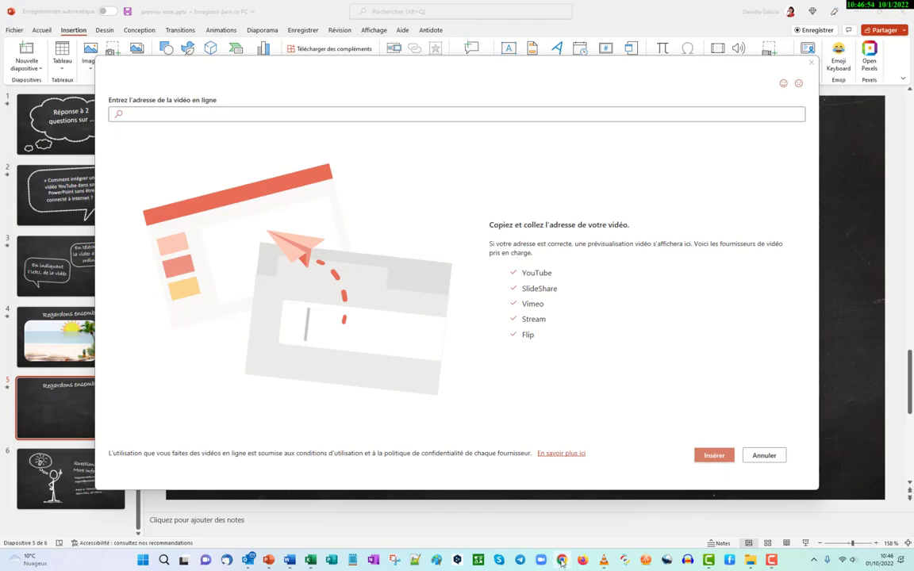
pyautogui.click(562, 560)
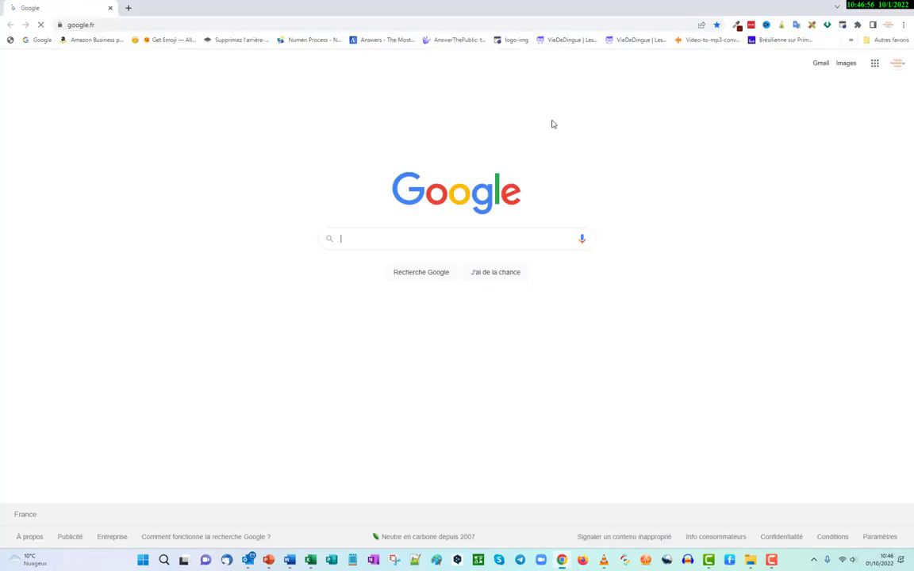
# Open 'Des Lives qui peuvent rapporter gros' details in YouTube Studio, copy its link, and return to PowerPoint
pyautogui.click(874, 63)
pyautogui.click(877, 149)
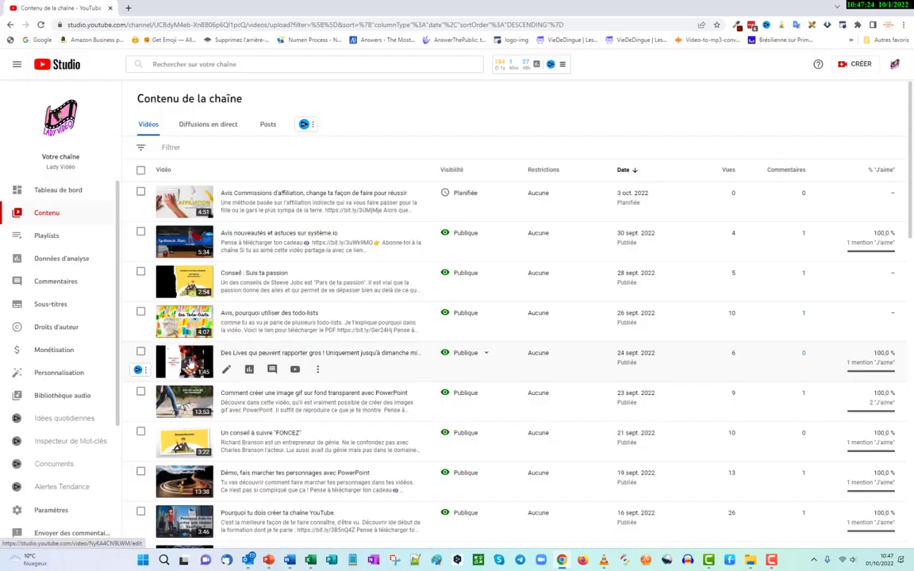
pyautogui.click(190, 363)
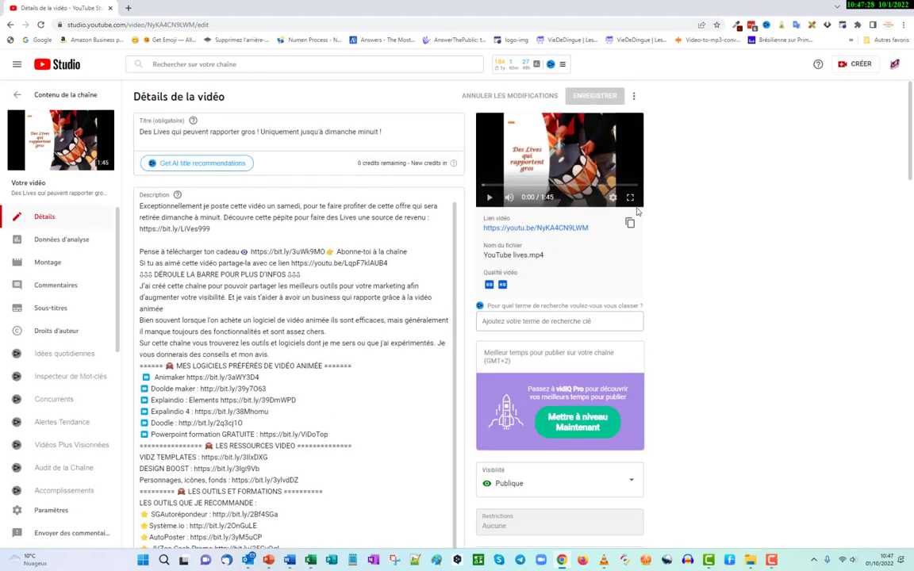
pyautogui.click(629, 224)
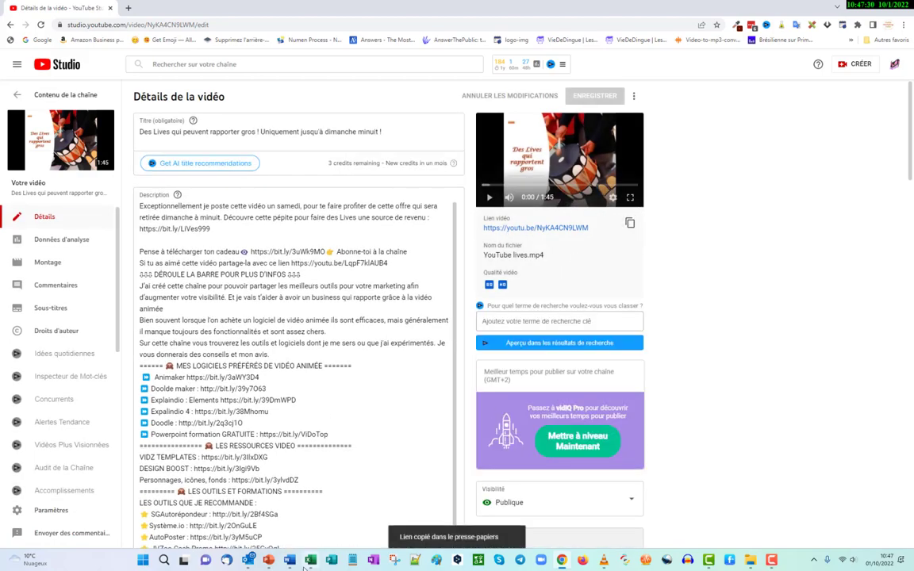
pyautogui.click(268, 560)
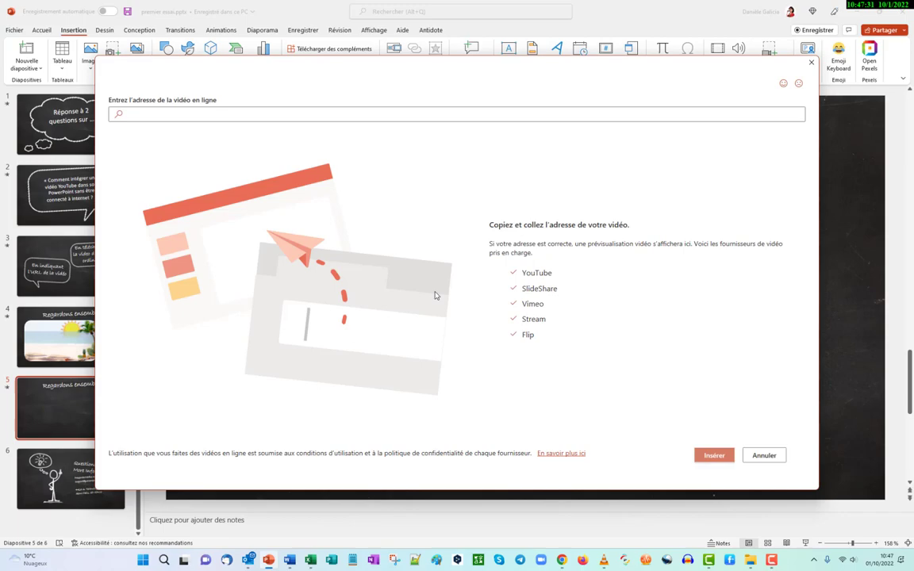
# Paste the YouTube link and insert the 'Des Lives qui peuvent rapporter gros' video on slide 5
pyautogui.rightClick(147, 119)
pyautogui.click(179, 155)
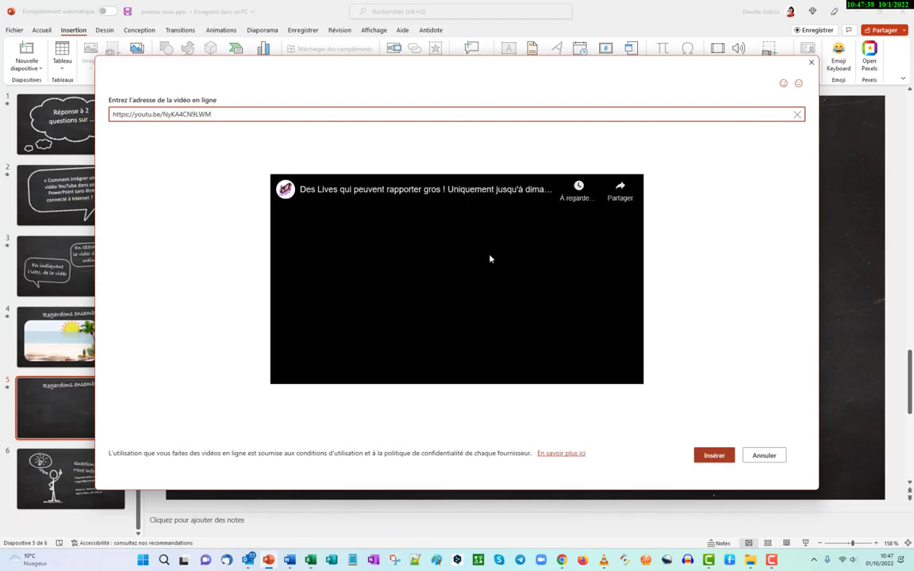
pyautogui.click(716, 457)
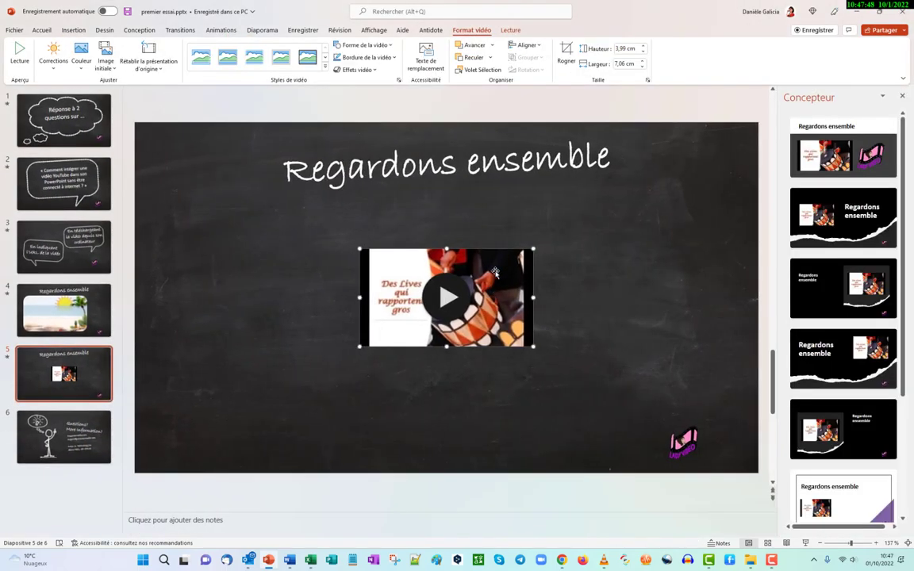
# Enlarge the video to 7,18 cm tall and crop its left and right black bars to 11,43 cm wide
pyautogui.moveTo(534, 249); pyautogui.dragTo(587, 218)
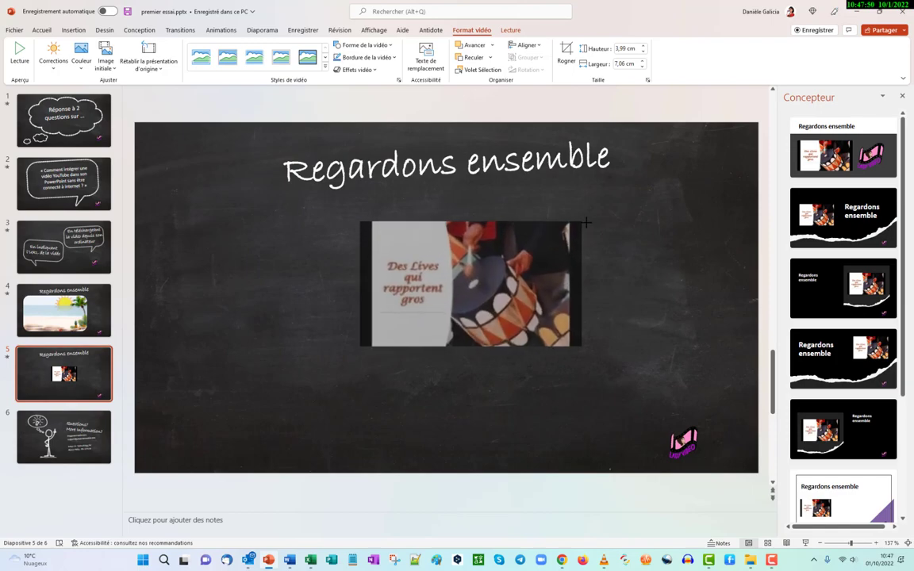
pyautogui.moveTo(358, 347); pyautogui.dragTo(275, 378)
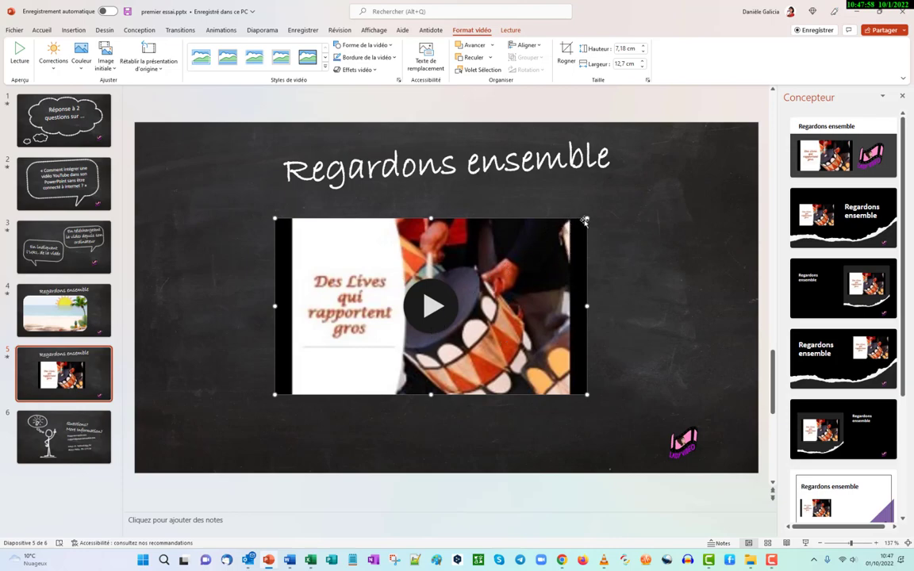
pyautogui.click(563, 57)
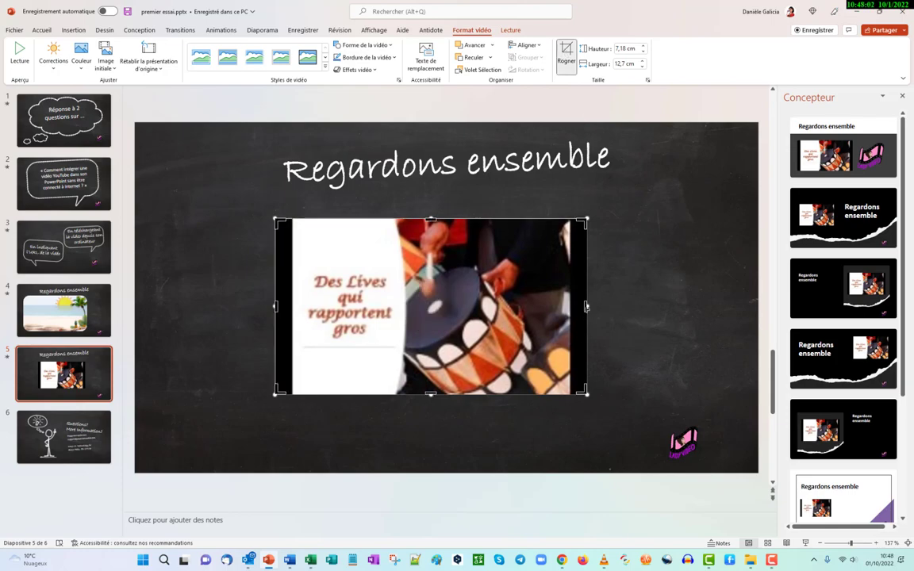
pyautogui.moveTo(587, 306); pyautogui.dragTo(568, 315)
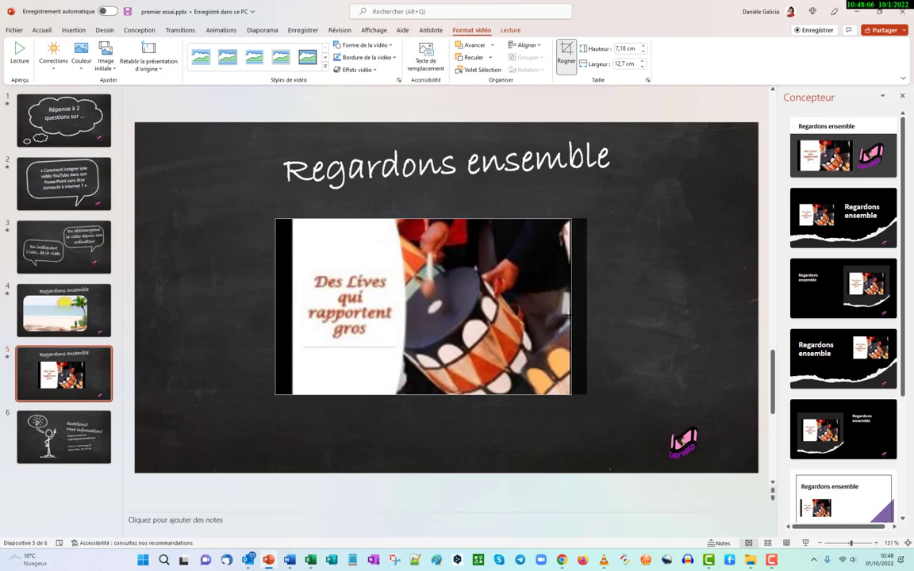
pyautogui.moveTo(568, 314); pyautogui.dragTo(567, 315)
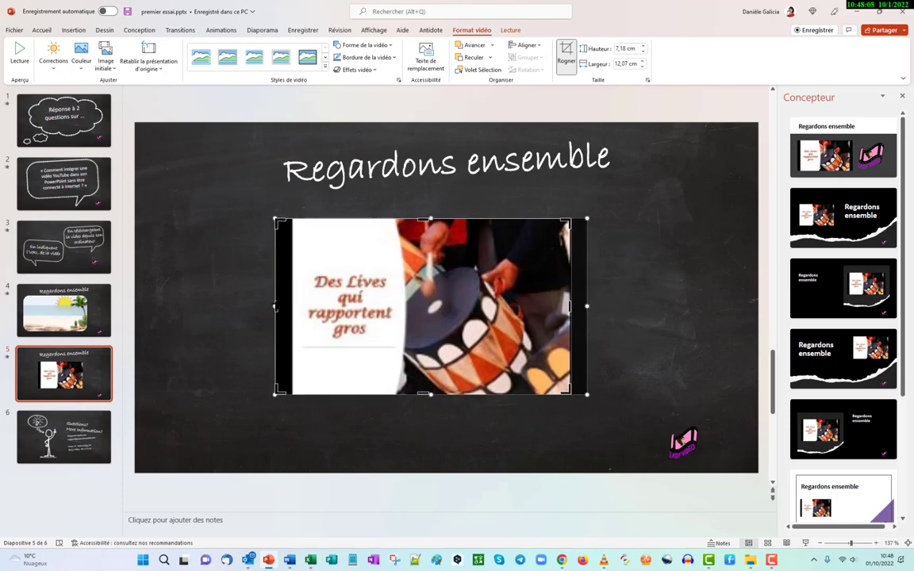
pyautogui.moveTo(275, 306); pyautogui.dragTo(292, 306)
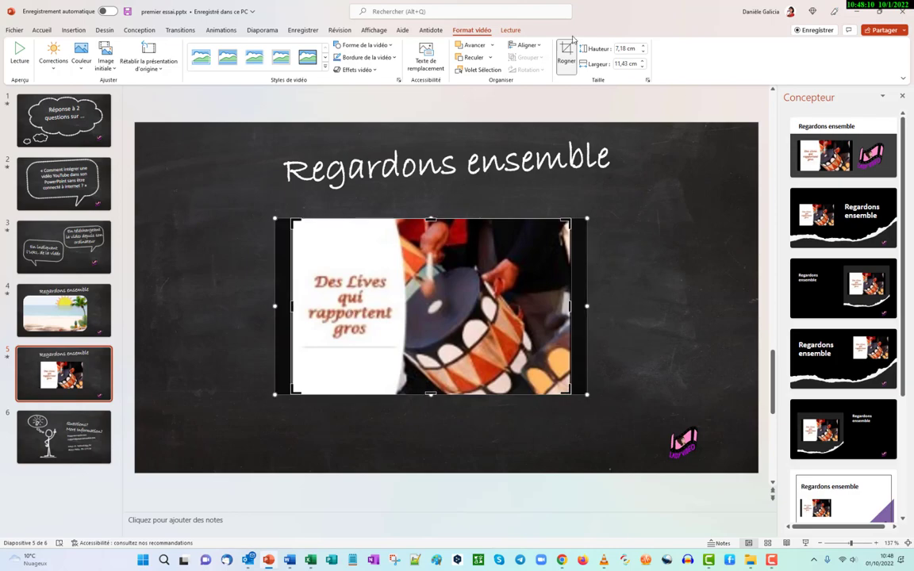
pyautogui.click(439, 190)
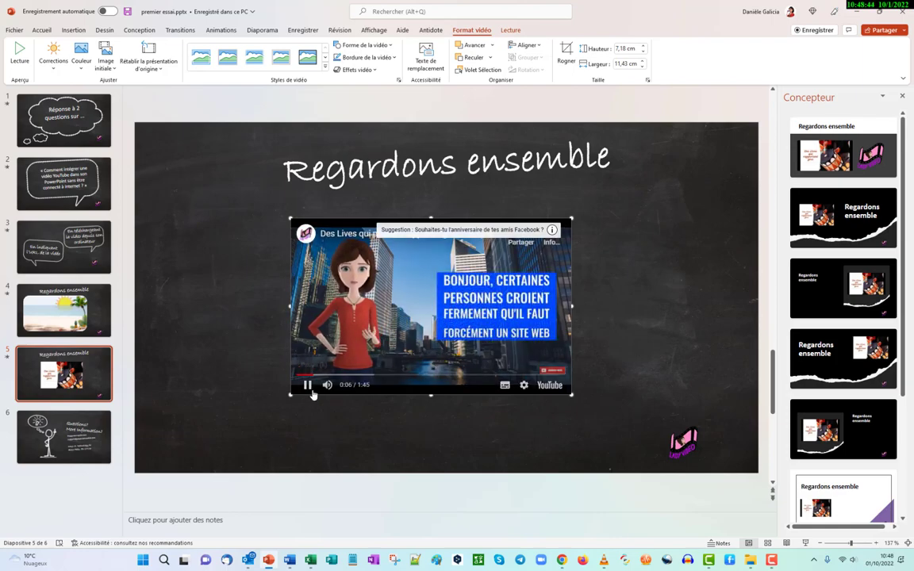
# Pause the YouTube video playing on slide 5
pyautogui.click(307, 386)
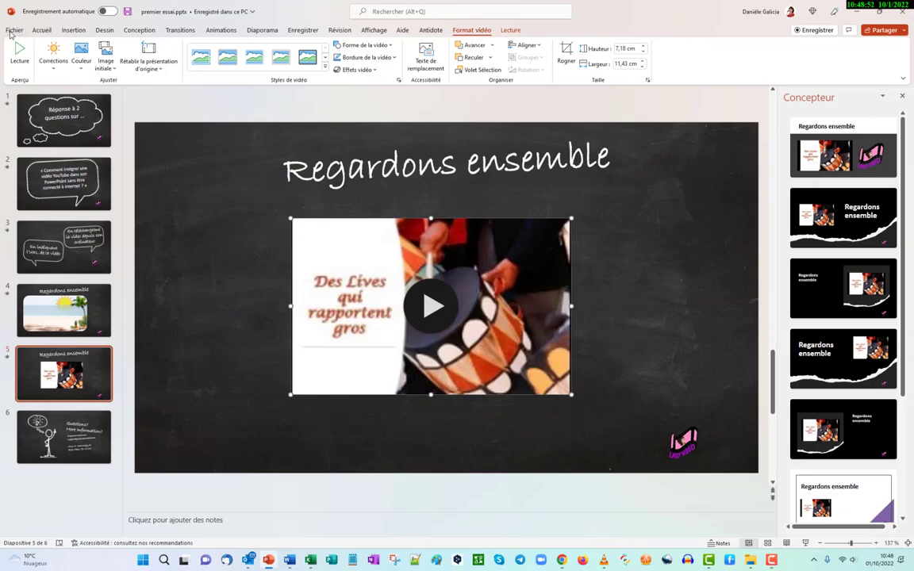
# Save the deck to the Desktop, renaming 'premier' to 'second' to give second essai.pptx
pyautogui.click(15, 30)
pyautogui.click(32, 157)
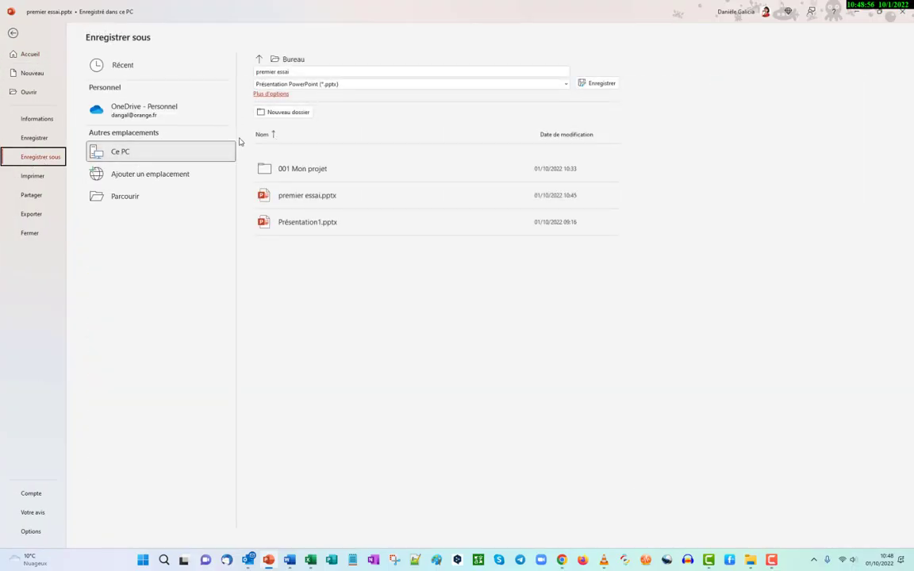
pyautogui.click(124, 195)
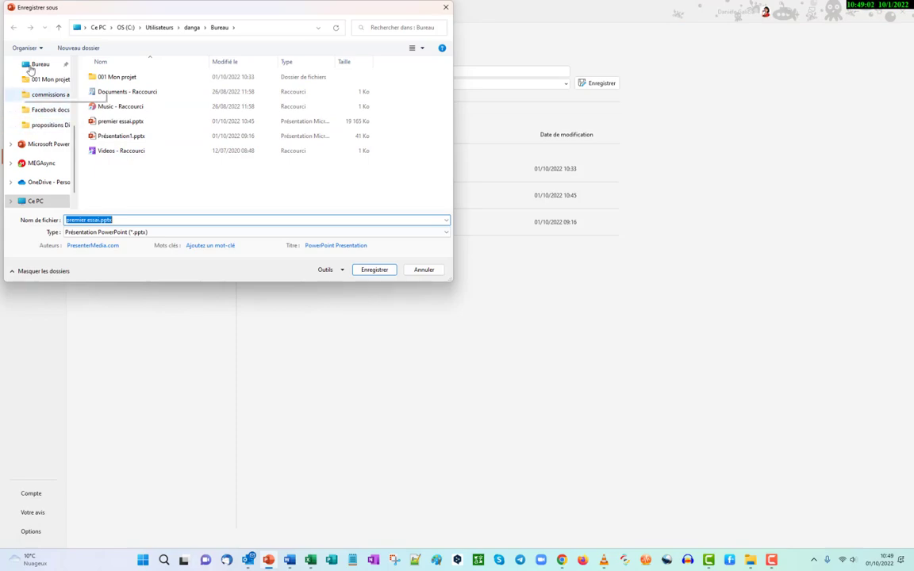
pyautogui.click(39, 63)
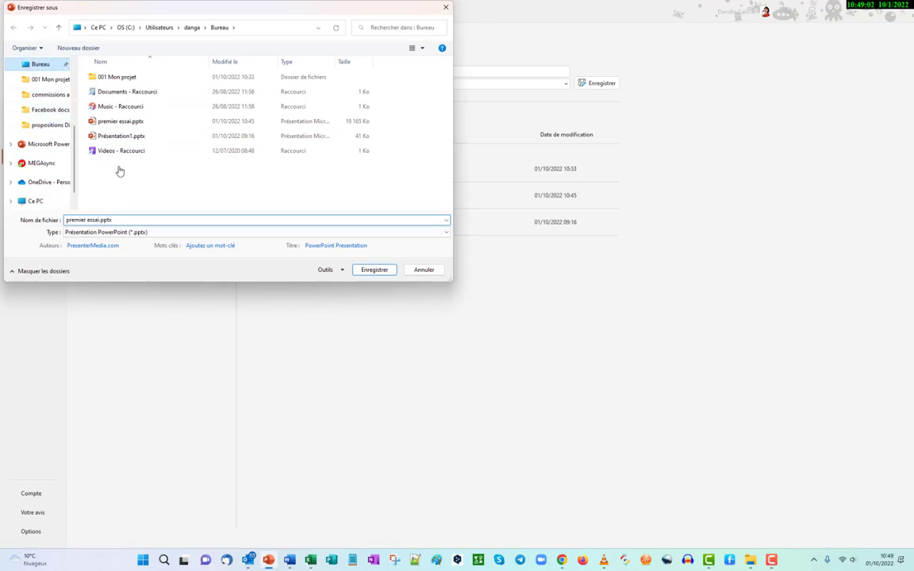
pyautogui.doubleClick(74, 221)
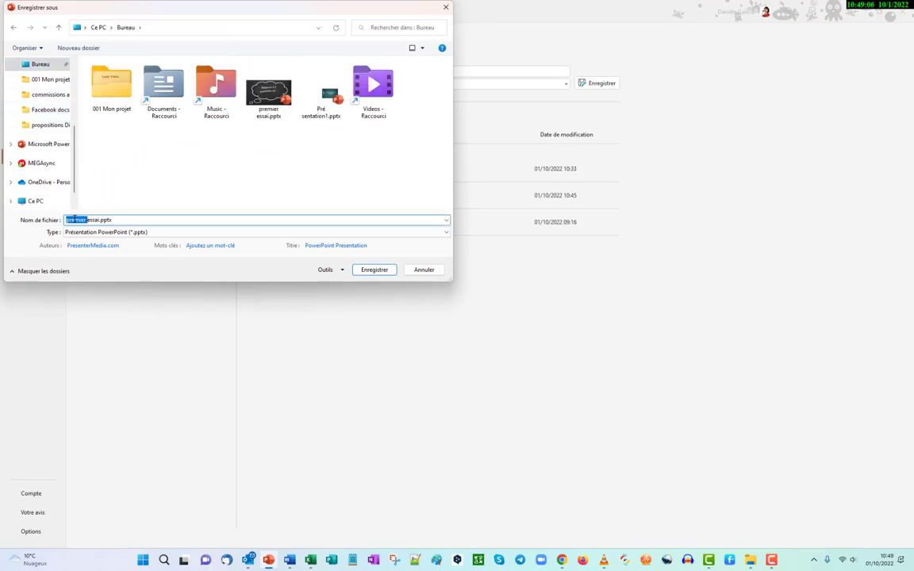
pyautogui.write('sec')
pyautogui.write('ond')
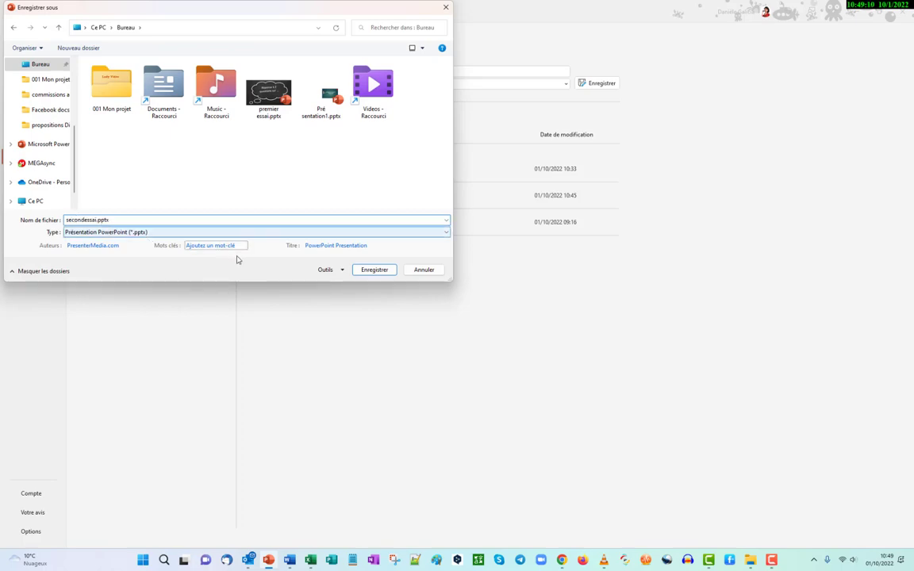
pyautogui.click(373, 270)
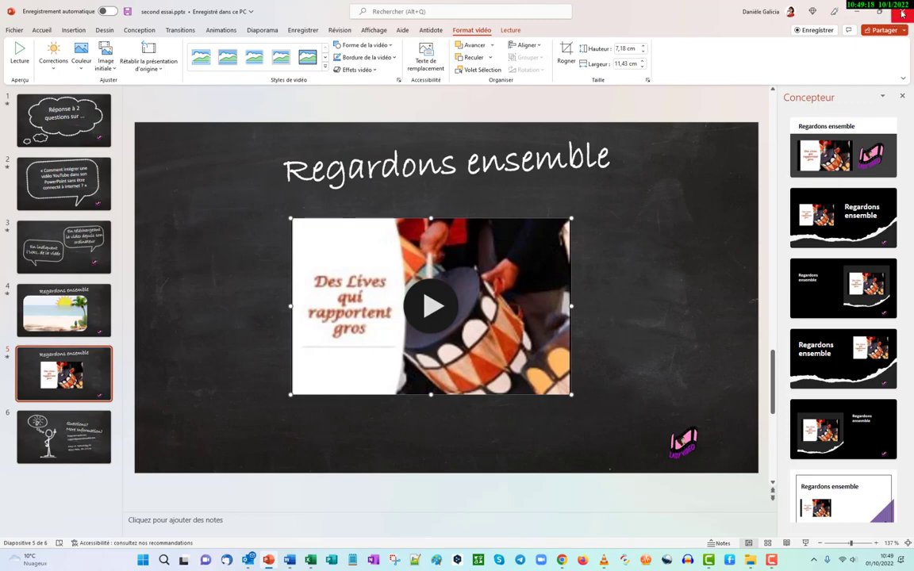
# Close PowerPoint and the browser, minimise VLC, and reopen second essai.pptx from the desktop
pyautogui.click(902, 12)
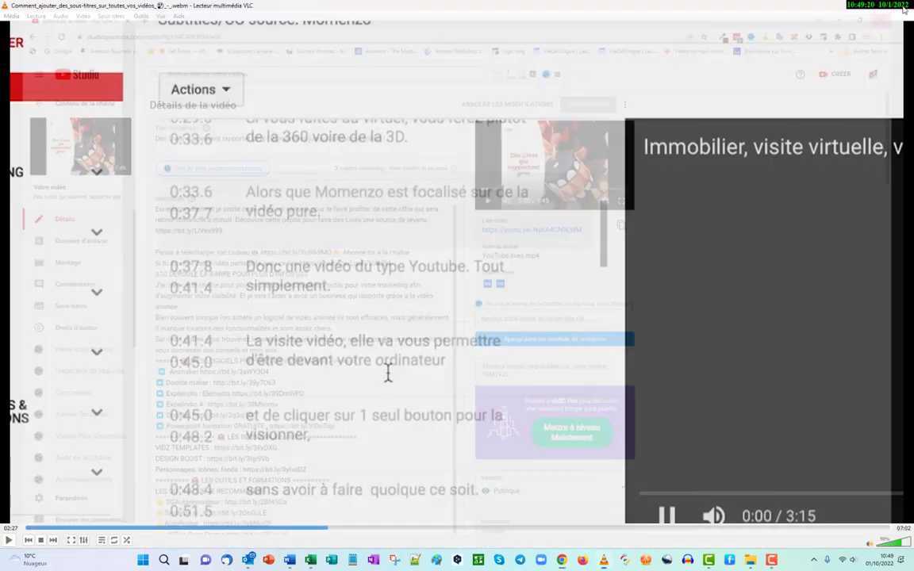
pyautogui.click(886, 9)
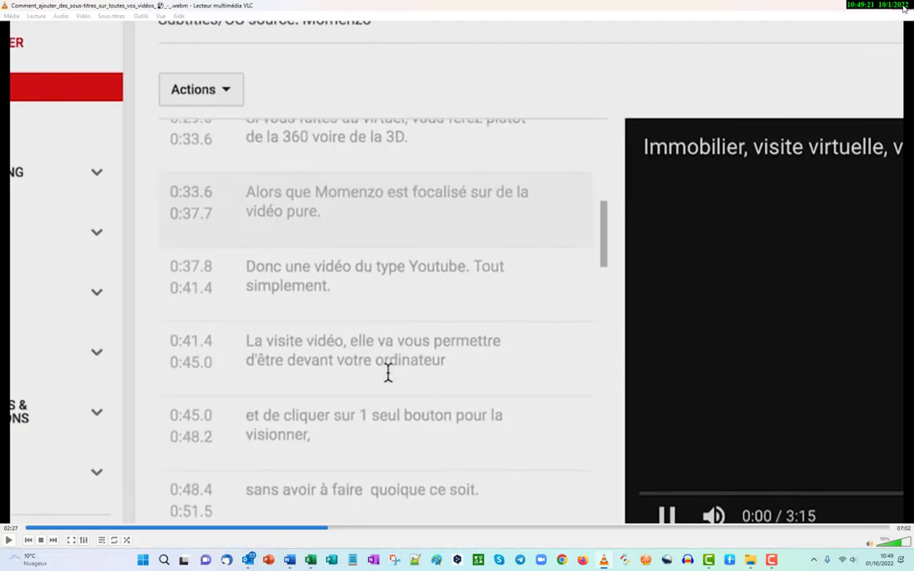
pyautogui.click(856, 5)
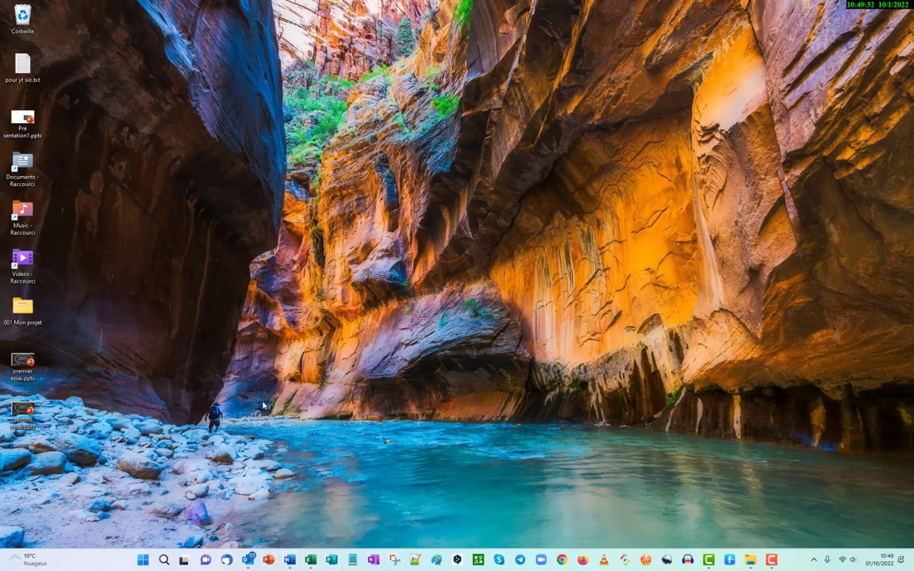
pyautogui.doubleClick(20, 410)
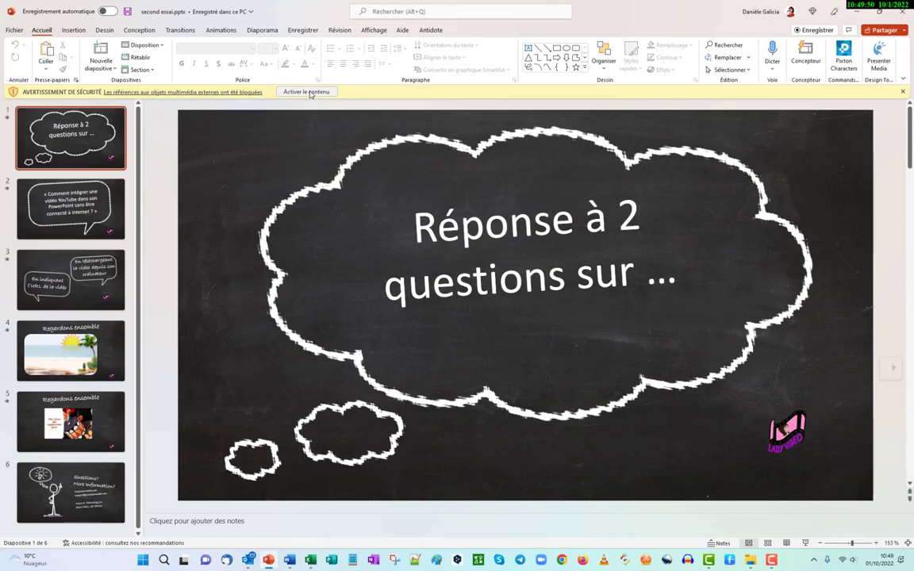
# Enable the blocked external media, then play and pause the YouTube video on slide 5
pyautogui.click(308, 92)
pyautogui.click(57, 408)
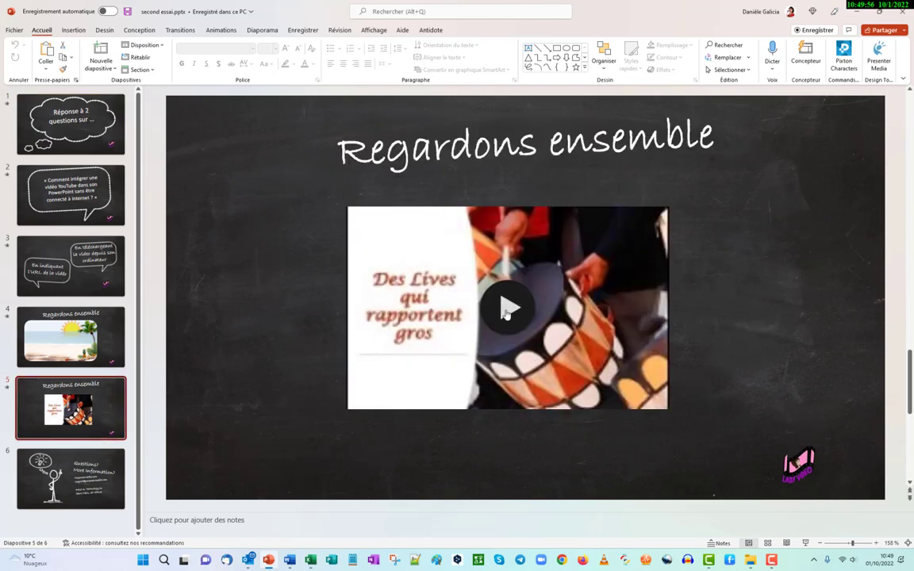
pyautogui.click(506, 312)
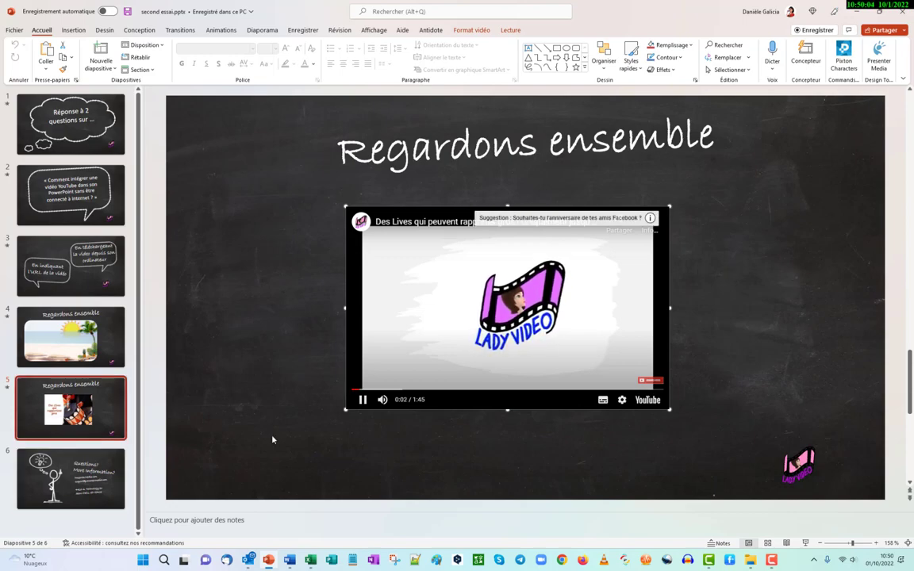
pyautogui.click(363, 399)
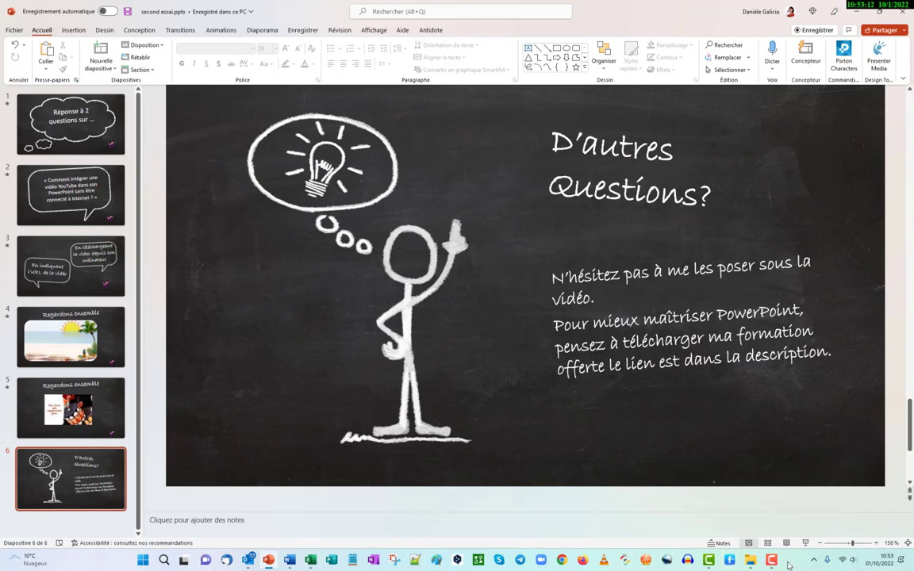
pyautogui.click(774, 563)
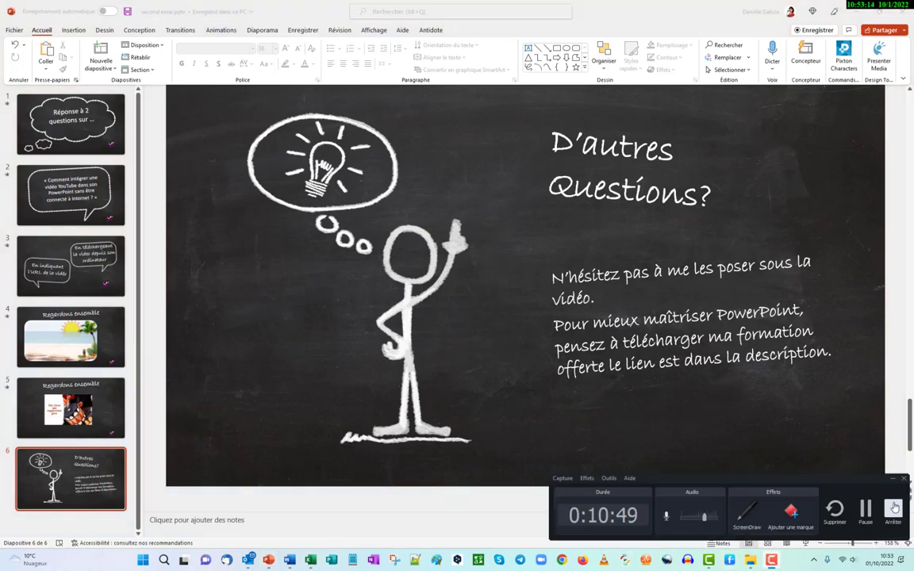
pyautogui.click(714, 437)
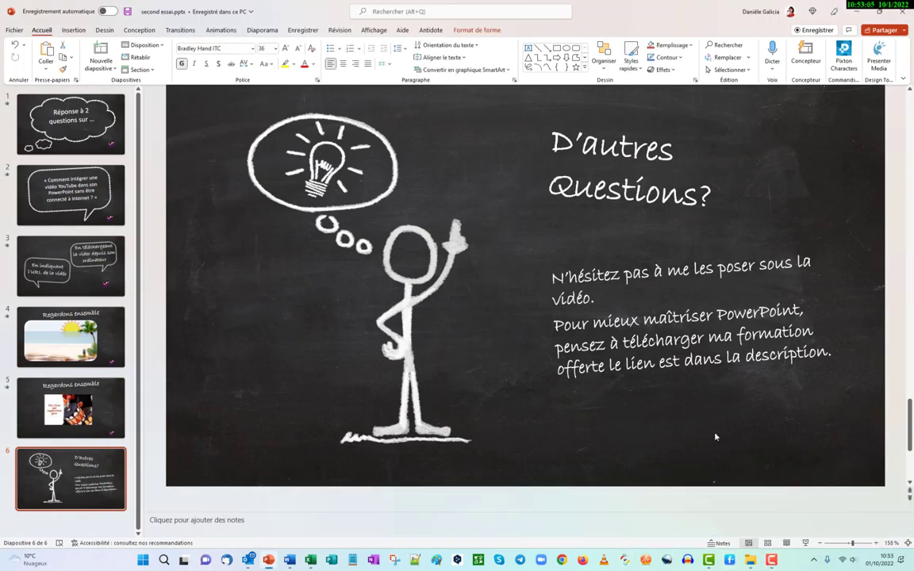